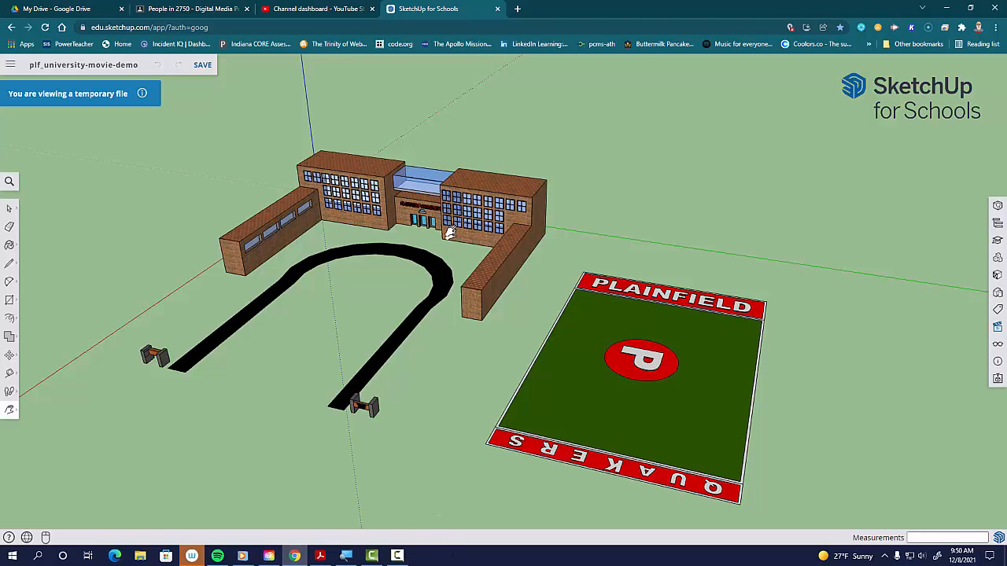
Examine the campus model from the driveway side, including a close look at the Welcome To Plainfield University sign.
{"action": "scroll", "coordinate": [449, 236], "scroll_direction": "up", "scroll_amount": 2}
{"action": "scroll", "coordinate": [449, 241], "scroll_direction": "up", "scroll_amount": 1}
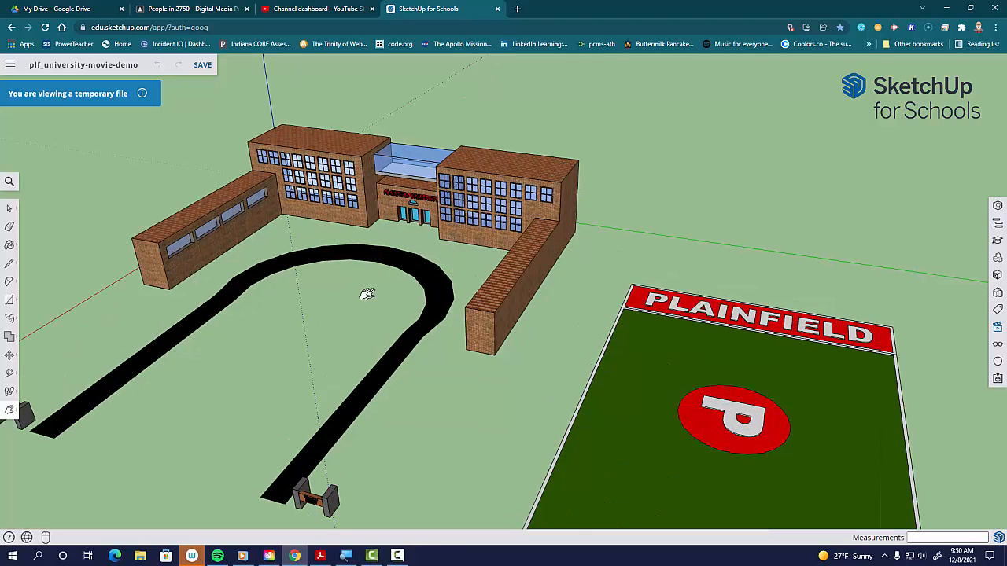
{"action": "scroll", "coordinate": [366, 293], "scroll_direction": "up", "scroll_amount": 2}
{"action": "scroll", "coordinate": [363, 292], "scroll_direction": "down", "scroll_amount": 4}
{"action": "middle_click_drag", "start_coordinate": [346, 396], "coordinate": [375, 291]}
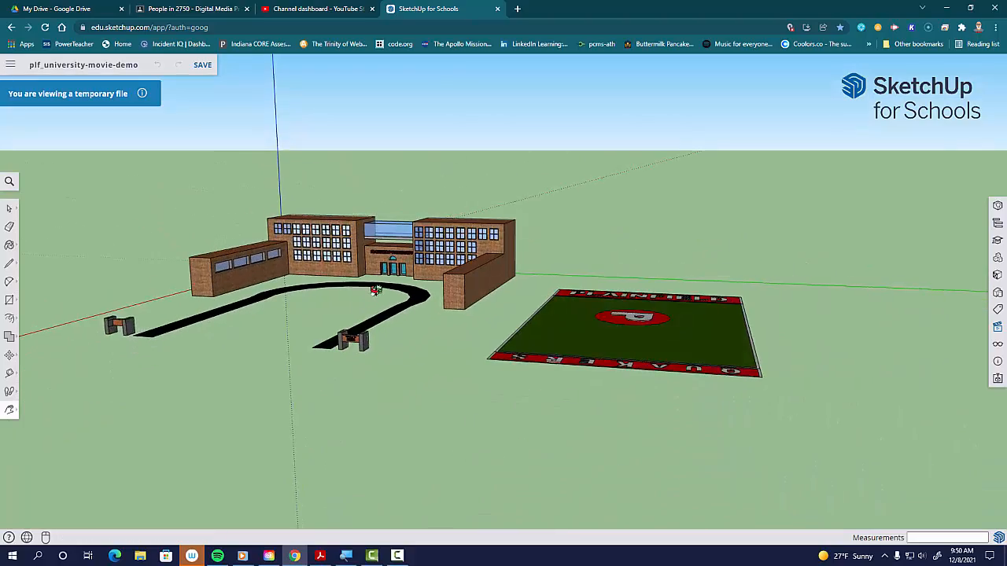
{"action": "scroll", "coordinate": [376, 293], "scroll_direction": "up", "scroll_amount": 5}
{"action": "middle_click_drag", "start_coordinate": [376, 348], "coordinate": [418, 306]}
{"action": "scroll", "coordinate": [420, 307], "scroll_direction": "up", "scroll_amount": 6}
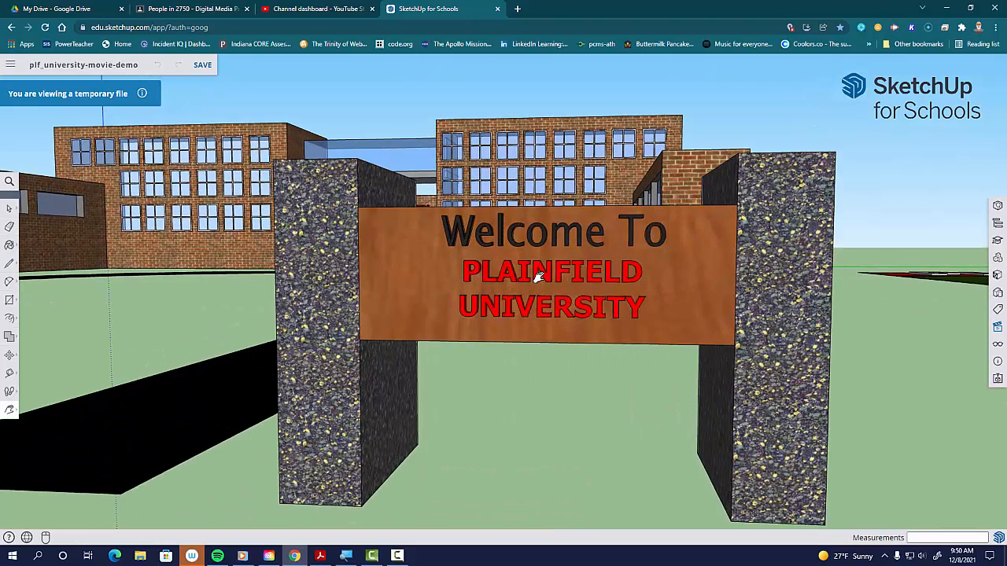
{"action": "scroll", "coordinate": [538, 273], "scroll_direction": "down", "scroll_amount": 6}
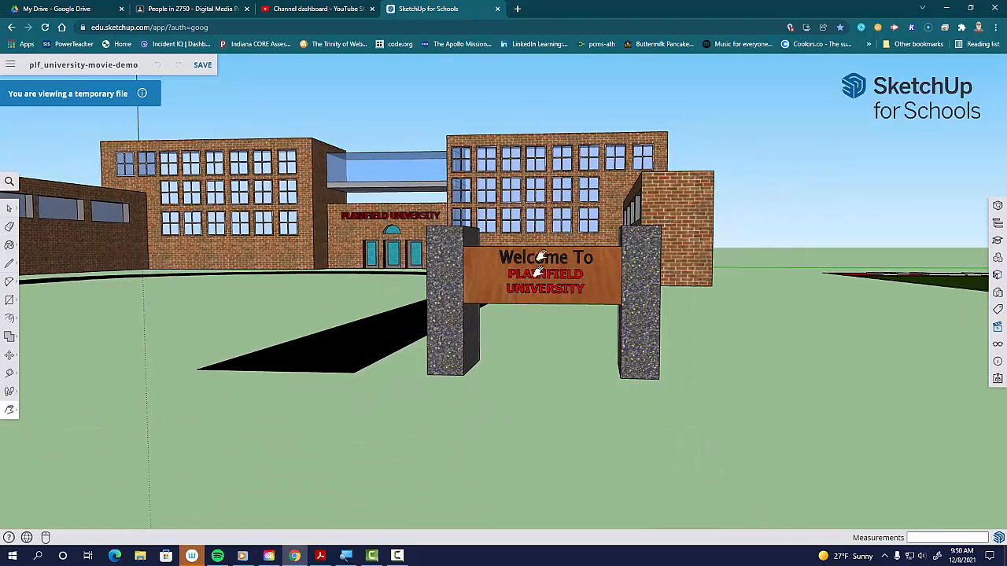
{"action": "middle_click_drag", "start_coordinate": [557, 259], "coordinate": [541, 287]}
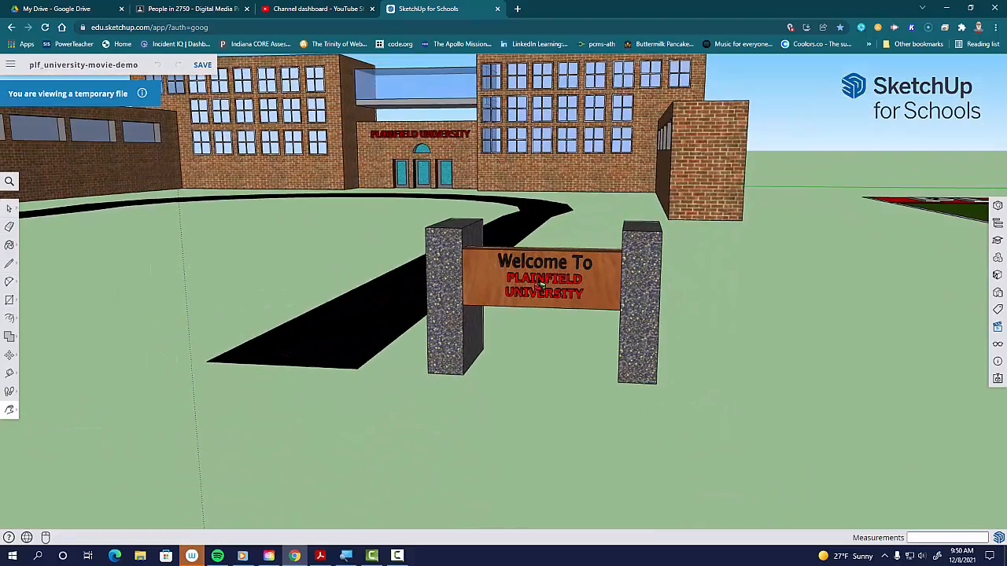
Inspect the main entrance with its red lettering, the glass walkway between the buildings, the side wings and the driveway.
{"action": "scroll", "coordinate": [468, 223], "scroll_direction": "up", "scroll_amount": 8}
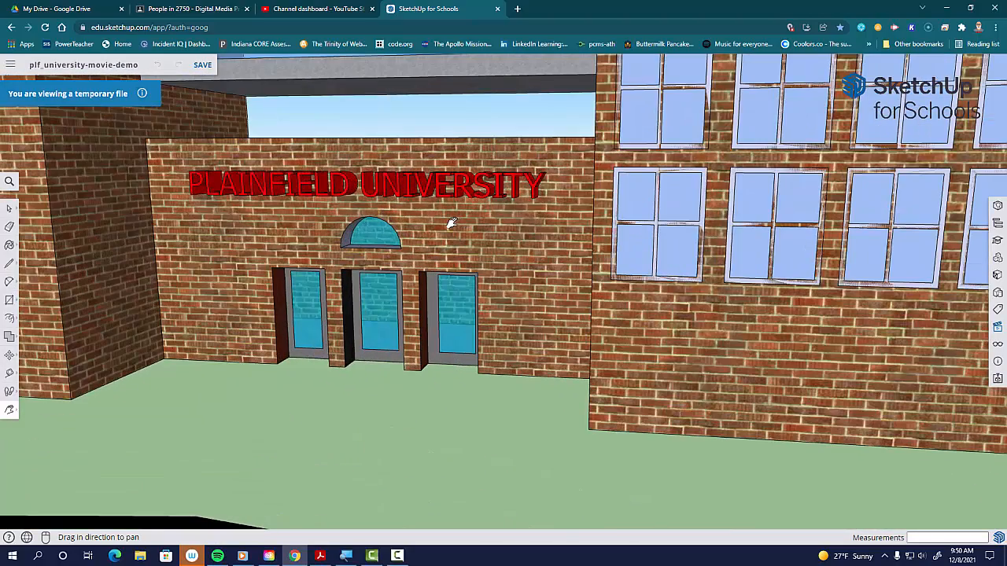
{"action": "scroll", "coordinate": [451, 224], "scroll_direction": "down", "scroll_amount": 10}
{"action": "scroll", "coordinate": [455, 221], "scroll_direction": "up", "scroll_amount": 2}
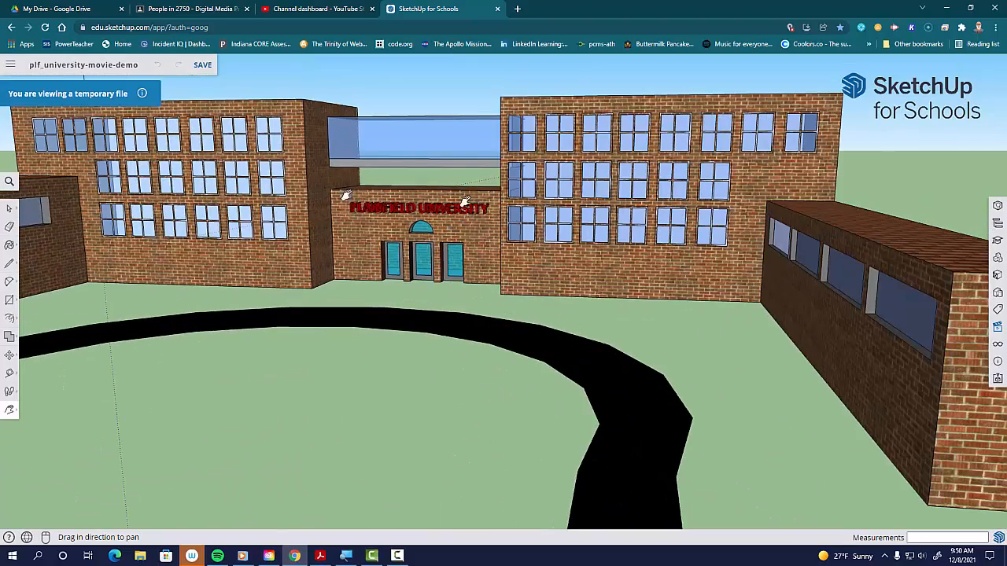
{"action": "scroll", "coordinate": [451, 129], "scroll_direction": "up", "scroll_amount": 10}
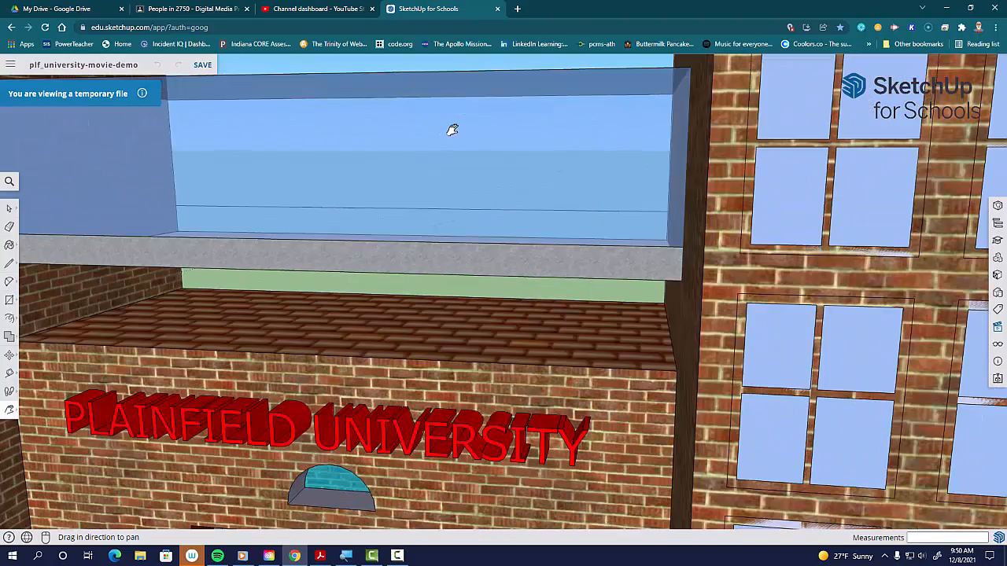
{"action": "scroll", "coordinate": [452, 130], "scroll_direction": "down", "scroll_amount": 10}
{"action": "scroll", "coordinate": [210, 168], "scroll_direction": "up", "scroll_amount": 6}
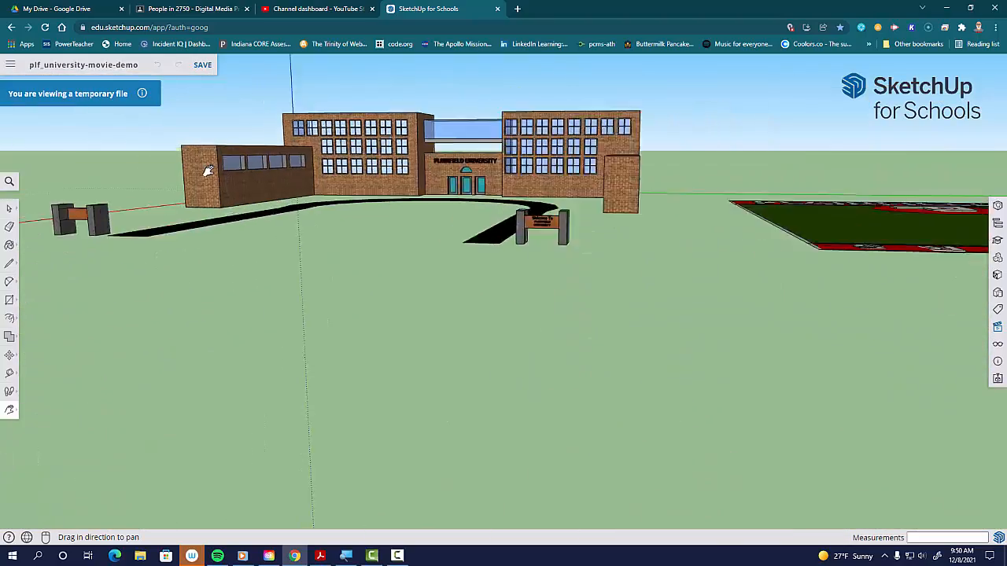
{"action": "middle_click_drag", "start_coordinate": [213, 171], "coordinate": [260, 211]}
{"action": "left_click_drag", "start_coordinate": [708, 168], "coordinate": [341, 202]}
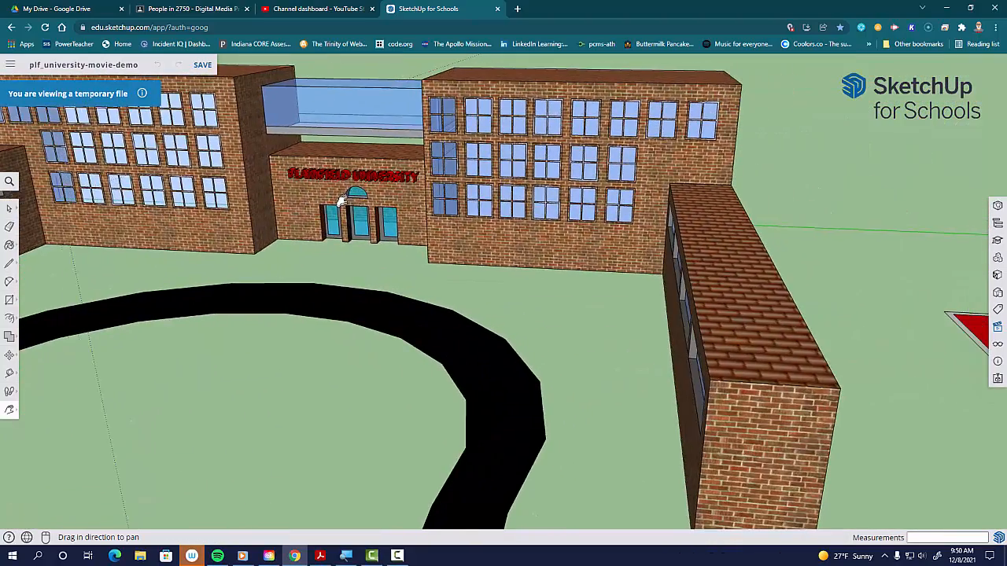
{"action": "scroll", "coordinate": [668, 258], "scroll_direction": "down", "scroll_amount": 3}
{"action": "scroll", "coordinate": [387, 320], "scroll_direction": "down", "scroll_amount": 2}
{"action": "left_click_drag", "start_coordinate": [386, 344], "coordinate": [456, 270]}
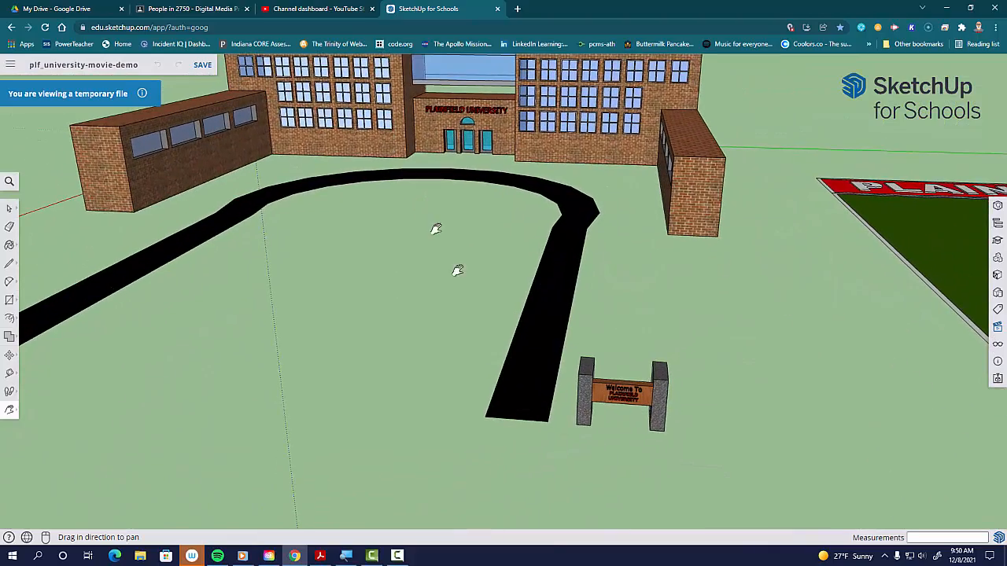
{"action": "scroll", "coordinate": [582, 423], "scroll_direction": "up", "scroll_amount": 3}
{"action": "scroll", "coordinate": [582, 423], "scroll_direction": "up", "scroll_amount": 3}
{"action": "scroll", "coordinate": [582, 417], "scroll_direction": "down", "scroll_amount": 3}
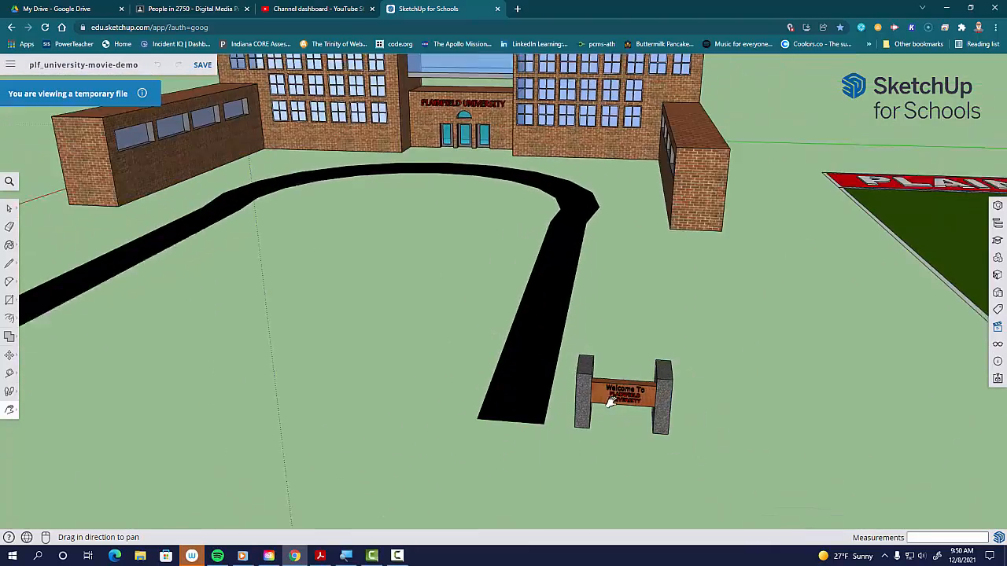
Inspect the Thanks for visiting sign at the driveway's other end, the football field and the whole campus.
{"action": "middle_click_drag", "start_coordinate": [109, 305], "coordinate": [158, 326]}
{"action": "scroll", "coordinate": [316, 352], "scroll_direction": "up", "scroll_amount": 5}
{"action": "middle_click_drag", "start_coordinate": [588, 301], "coordinate": [361, 270]}
{"action": "scroll", "coordinate": [418, 265], "scroll_direction": "up", "scroll_amount": 5}
{"action": "middle_click_drag", "start_coordinate": [755, 309], "coordinate": [467, 310]}
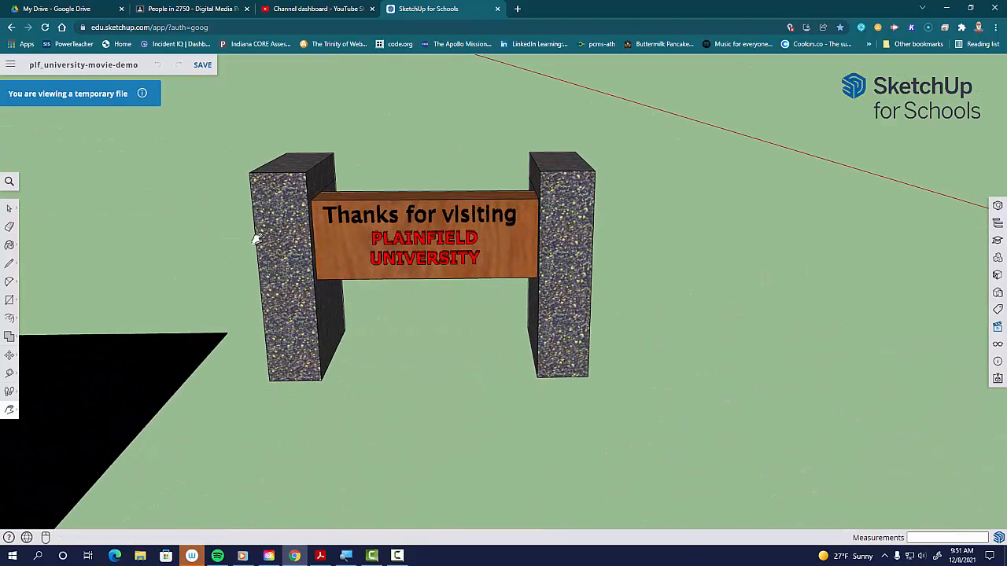
{"action": "middle_click_drag", "start_coordinate": [256, 237], "coordinate": [892, 338]}
{"action": "scroll", "coordinate": [872, 287], "scroll_direction": "down", "scroll_amount": 6}
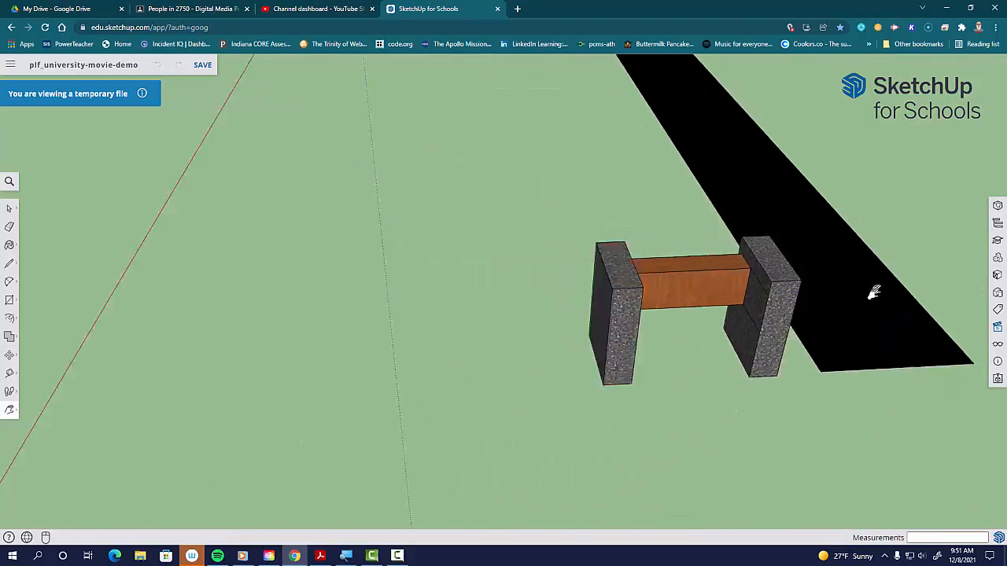
{"action": "left_click_drag", "start_coordinate": [852, 195], "coordinate": [293, 398]}
{"action": "scroll", "coordinate": [382, 376], "scroll_direction": "down", "scroll_amount": 6}
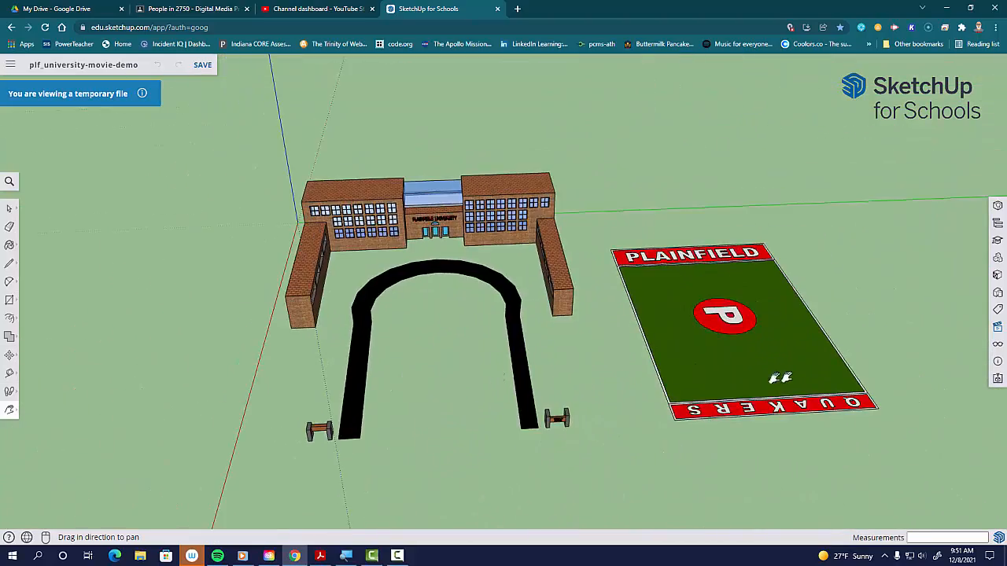
{"action": "scroll", "coordinate": [786, 356], "scroll_direction": "up", "scroll_amount": 3}
{"action": "scroll", "coordinate": [793, 353], "scroll_direction": "up", "scroll_amount": 2}
{"action": "scroll", "coordinate": [791, 358], "scroll_direction": "down", "scroll_amount": 5}
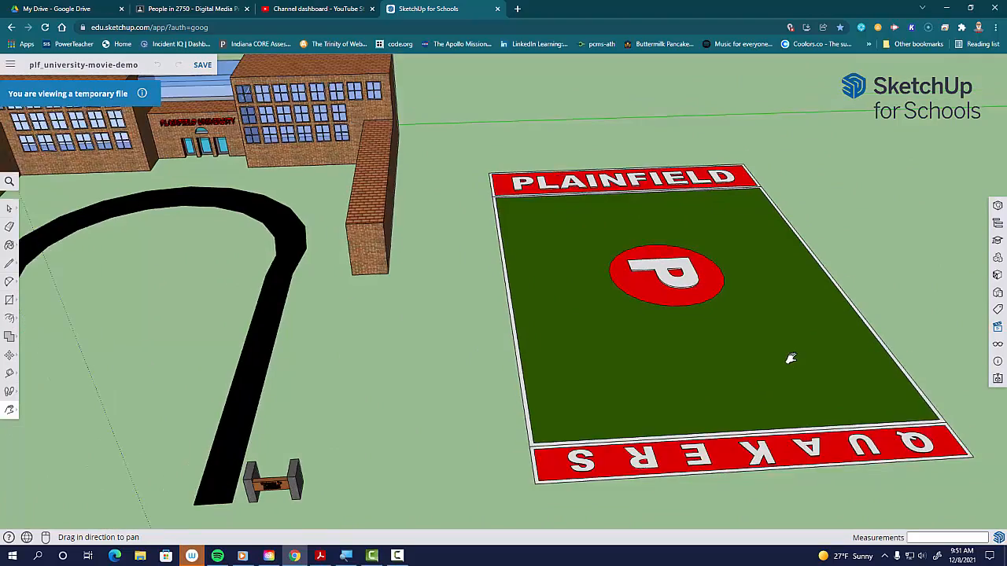
{"action": "key", "text": "o"}
{"action": "mouse_move", "coordinate": [447, 252]}
{"action": "left_mouse_down"}
{"action": "mouse_move", "coordinate": [386, 265]}
{"action": "mouse_move", "coordinate": [373, 281]}
{"action": "mouse_move", "coordinate": [414, 244]}
{"action": "mouse_move", "coordinate": [461, 251]}
{"action": "left_mouse_up"}
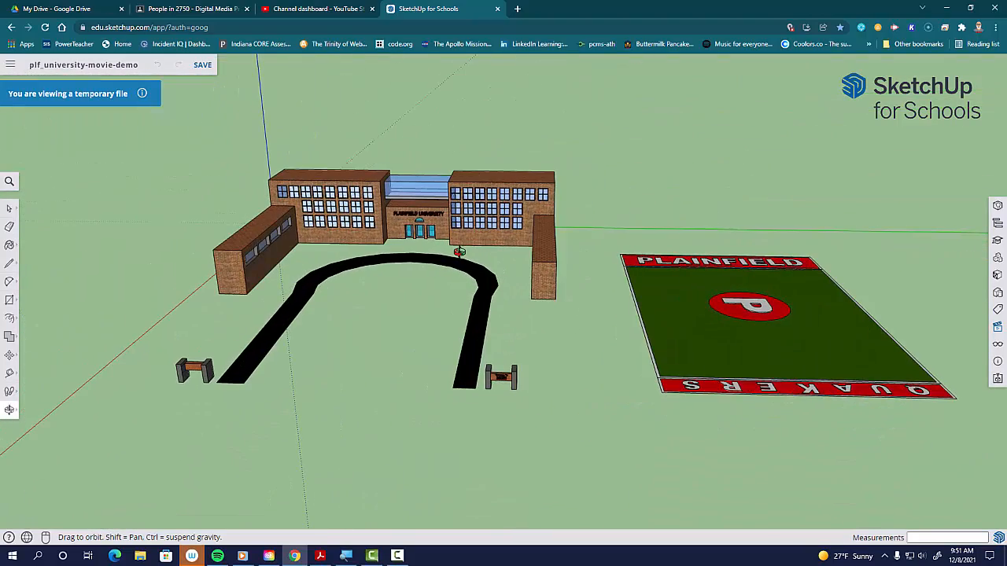
{"action": "key", "text": "h"}
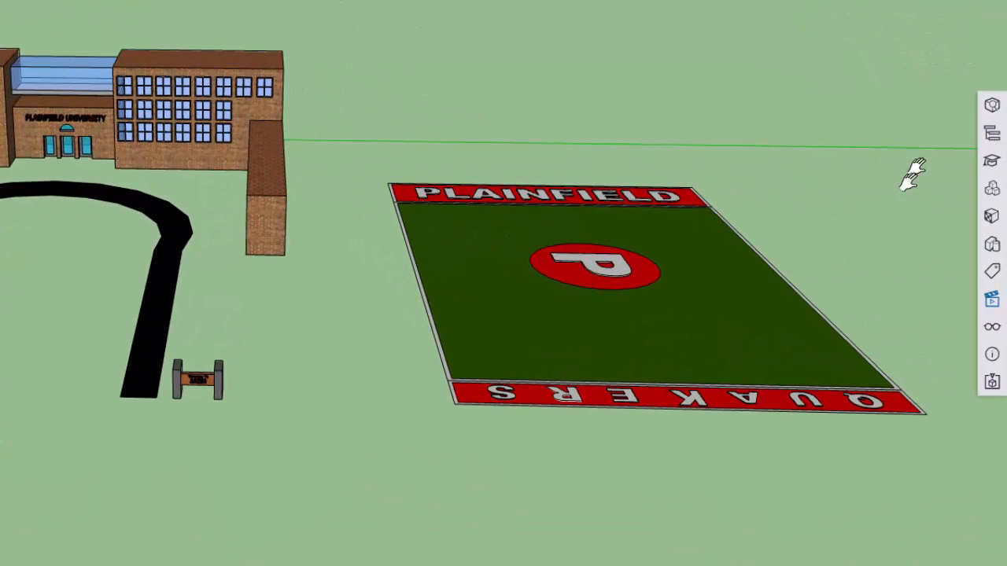
Add the model's first scene, an elevated overview with the buildings, driveway and football field all in frame.
{"action": "left_click", "coordinate": [990, 302]}
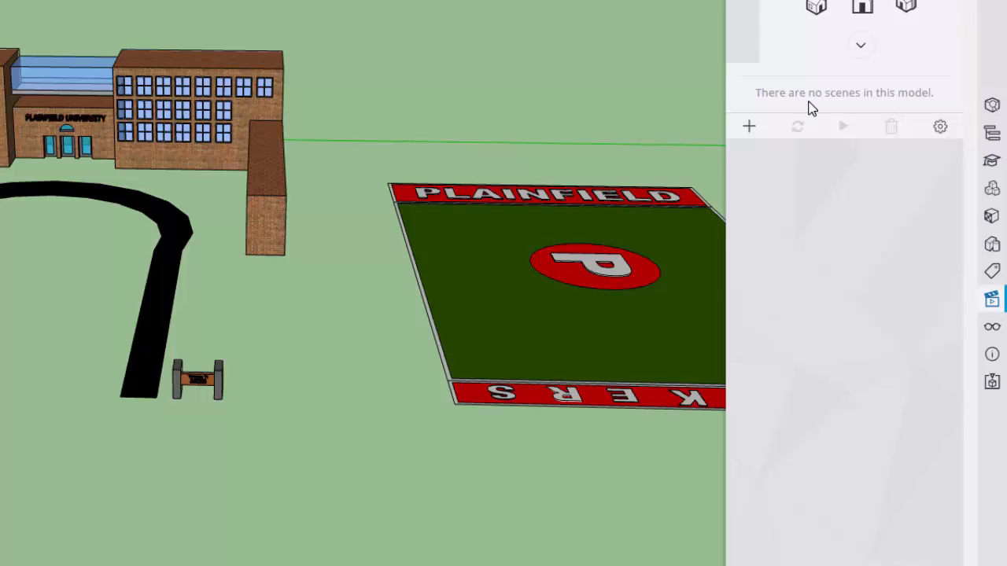
{"action": "scroll", "coordinate": [201, 283], "scroll_direction": "down", "scroll_amount": 3}
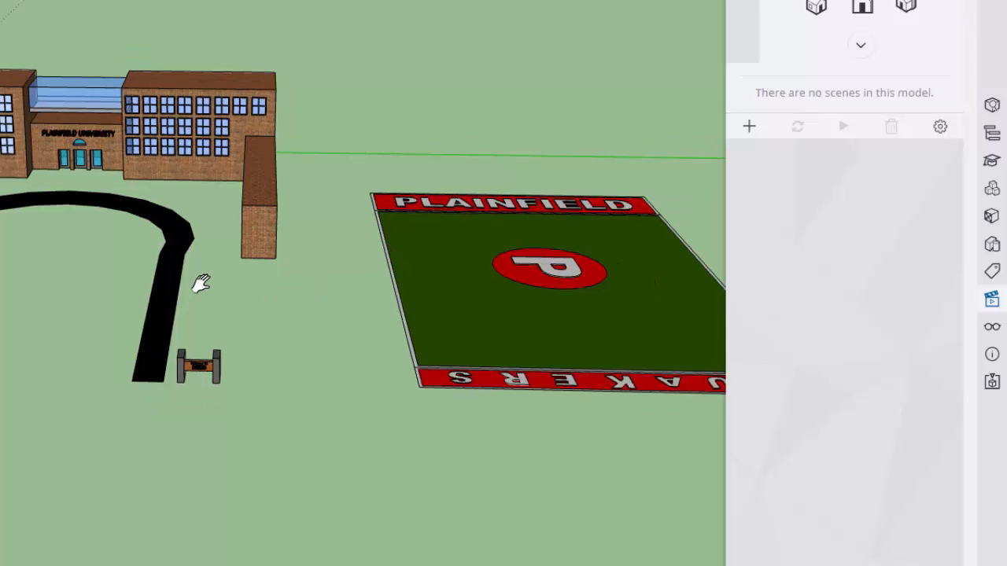
{"action": "scroll", "coordinate": [201, 283], "scroll_direction": "down", "scroll_amount": 1}
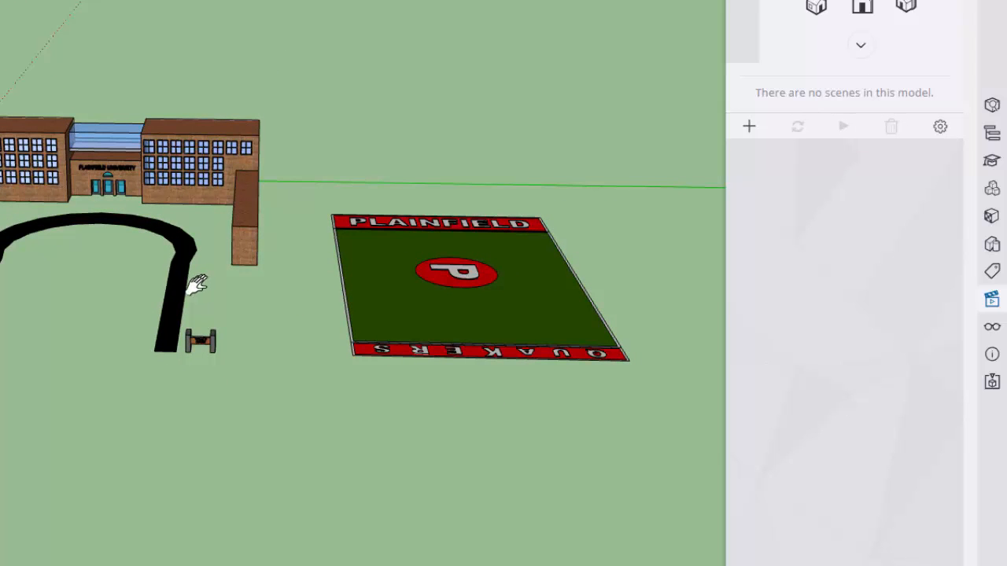
{"action": "middle_click_drag", "start_coordinate": [193, 289], "coordinate": [393, 321]}
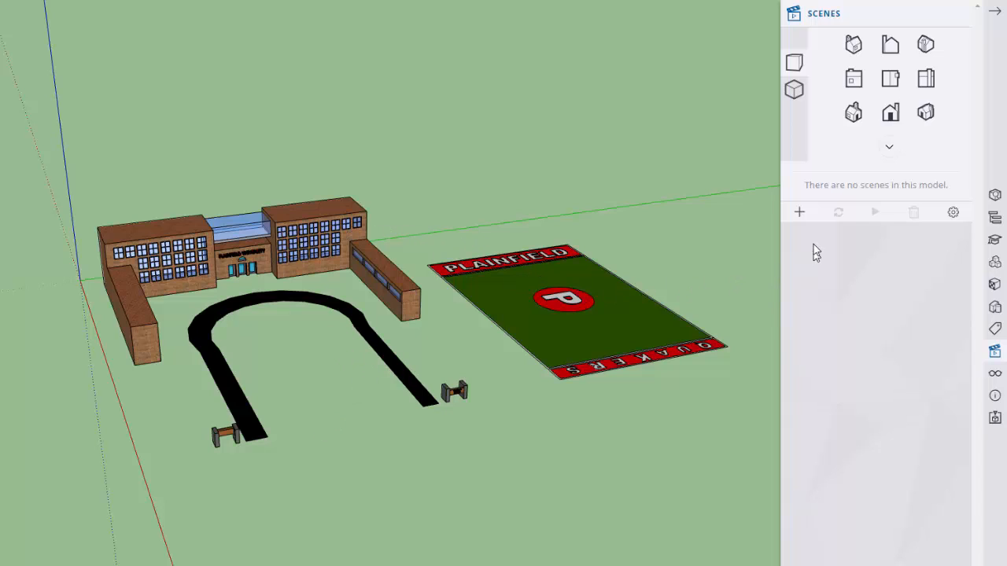
{"action": "left_click", "coordinate": [800, 214]}
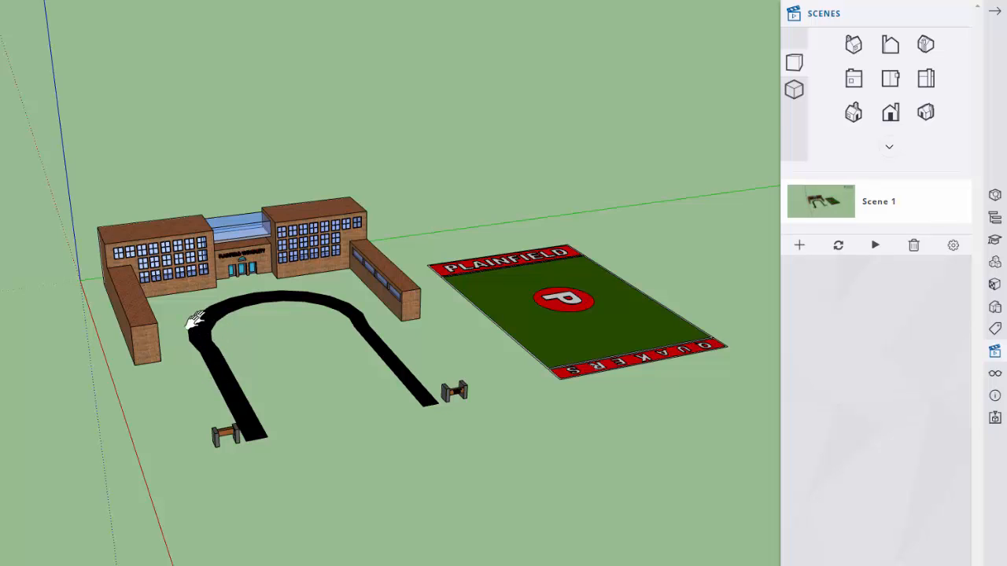
Add a second scene that shows the campus from behind one corner of the building, with the field beyond.
{"action": "mouse_move", "coordinate": [167, 325]}
{"action": "middle_mouse_down"}
{"action": "mouse_move", "coordinate": [226, 362]}
{"action": "mouse_move", "coordinate": [445, 395]}
{"action": "mouse_move", "coordinate": [537, 362]}
{"action": "middle_mouse_up"}
{"action": "mouse_move", "coordinate": [169, 391]}
{"action": "middle_mouse_down"}
{"action": "mouse_move", "coordinate": [291, 348]}
{"action": "mouse_move", "coordinate": [454, 359]}
{"action": "middle_mouse_up"}
{"action": "mouse_move", "coordinate": [246, 408]}
{"action": "middle_mouse_down"}
{"action": "mouse_move", "coordinate": [341, 411]}
{"action": "mouse_move", "coordinate": [345, 431]}
{"action": "middle_mouse_up"}
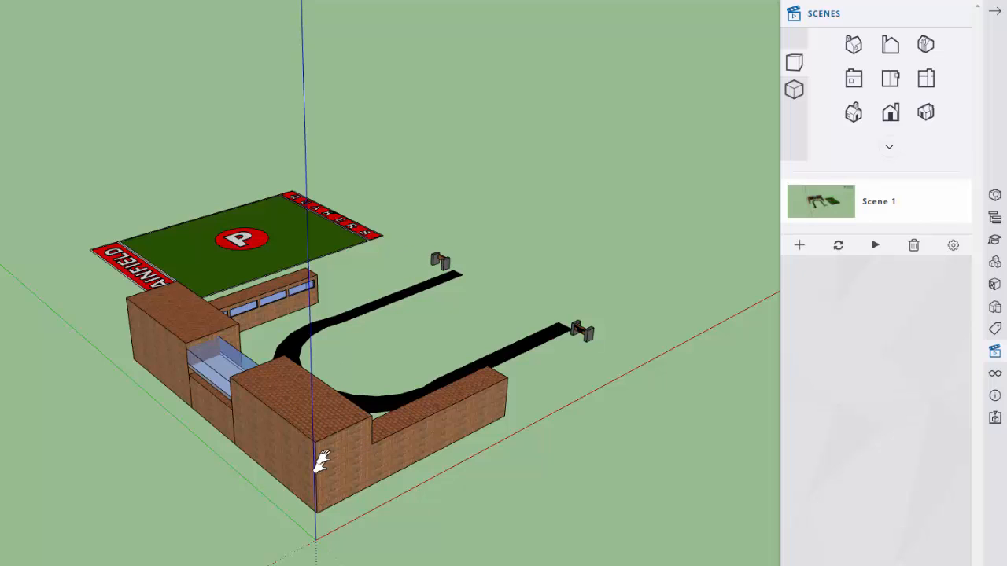
{"action": "left_click", "coordinate": [798, 247]}
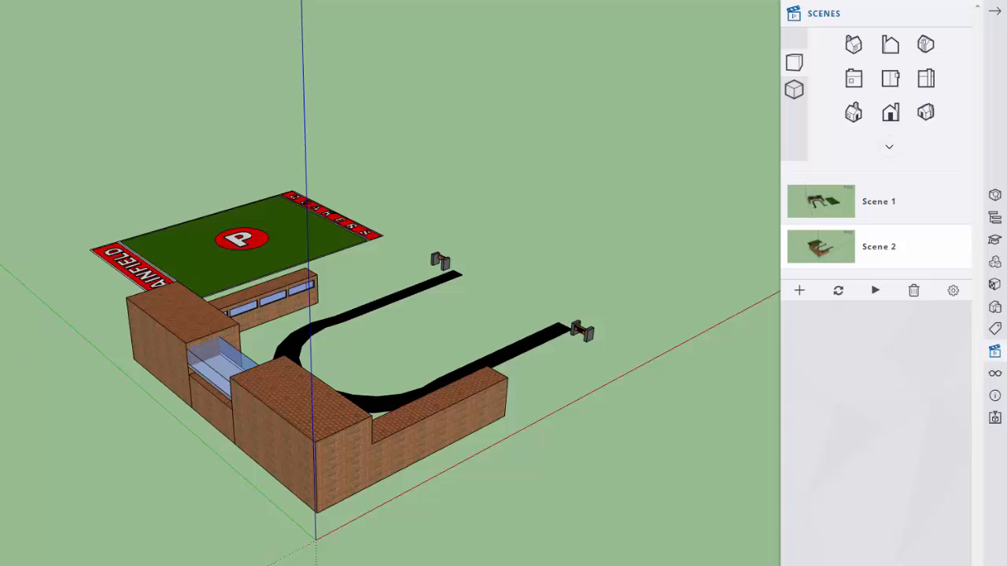
Add a third scene from high behind the building, with the football field beside it and the driveway beyond.
{"action": "middle_click_drag", "start_coordinate": [7, 389], "coordinate": [527, 446]}
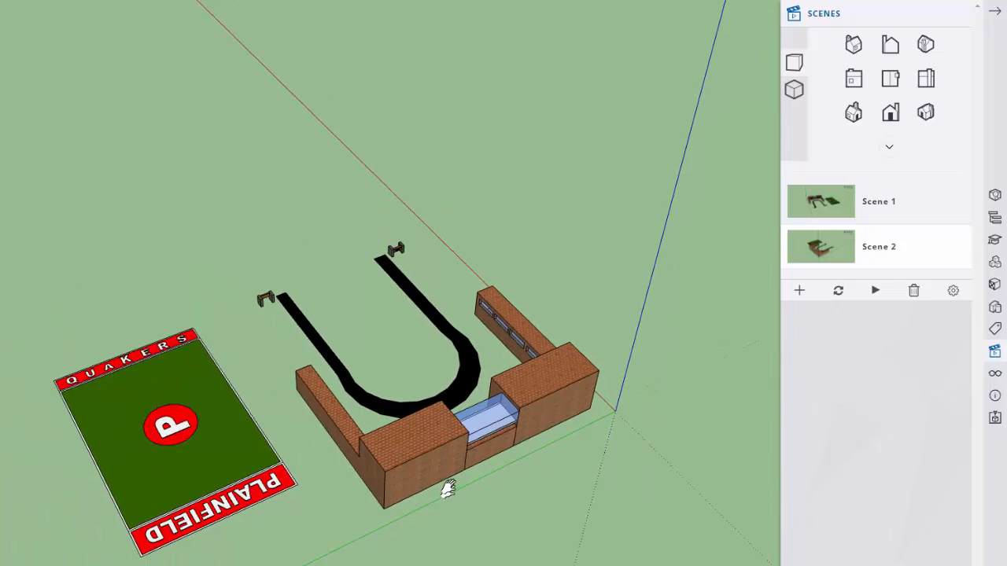
{"action": "left_click_drag", "start_coordinate": [448, 487], "coordinate": [448, 459]}
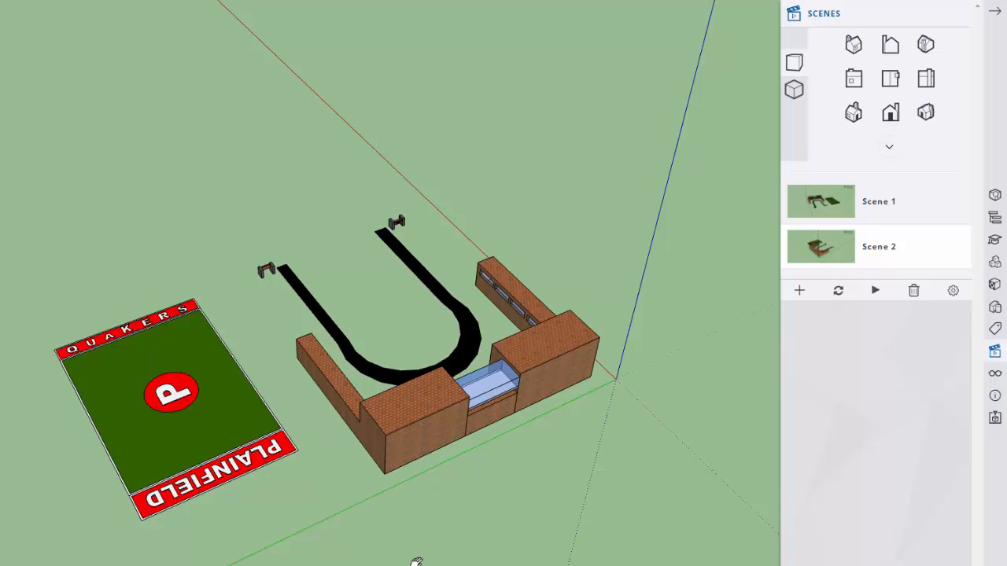
{"action": "left_click", "coordinate": [799, 291]}
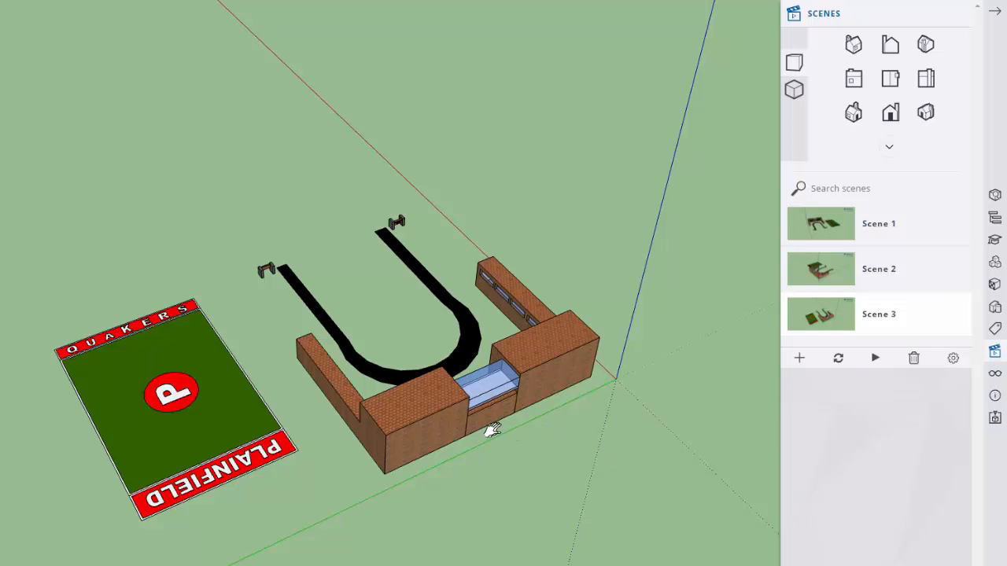
Add a fourth scene with a close, angled view from above of the football field and its central P logo.
{"action": "scroll", "coordinate": [227, 396], "scroll_direction": "up", "scroll_amount": 2}
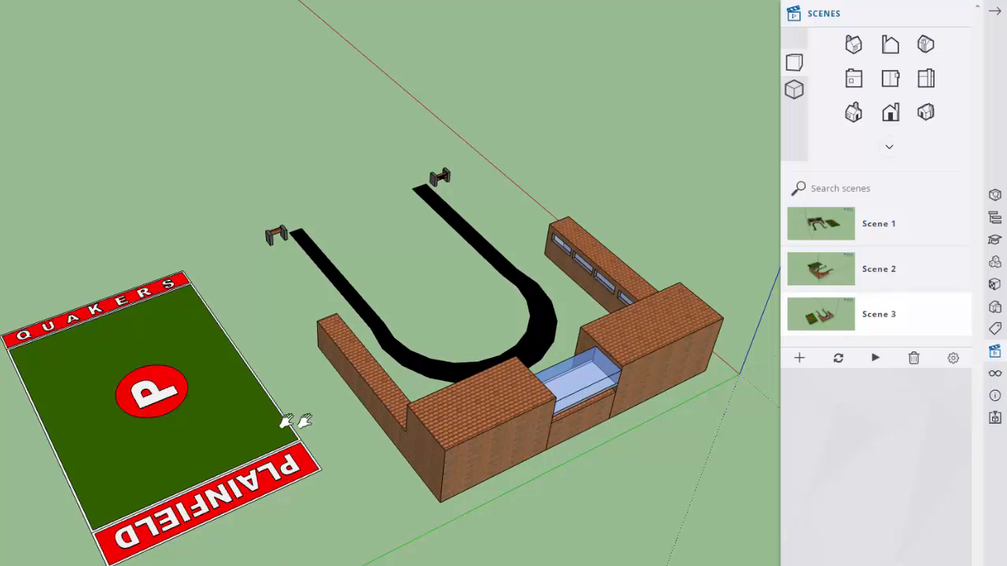
{"action": "middle_click_drag", "start_coordinate": [286, 421], "coordinate": [203, 273]}
{"action": "left_click_drag", "start_coordinate": [203, 273], "coordinate": [220, 315]}
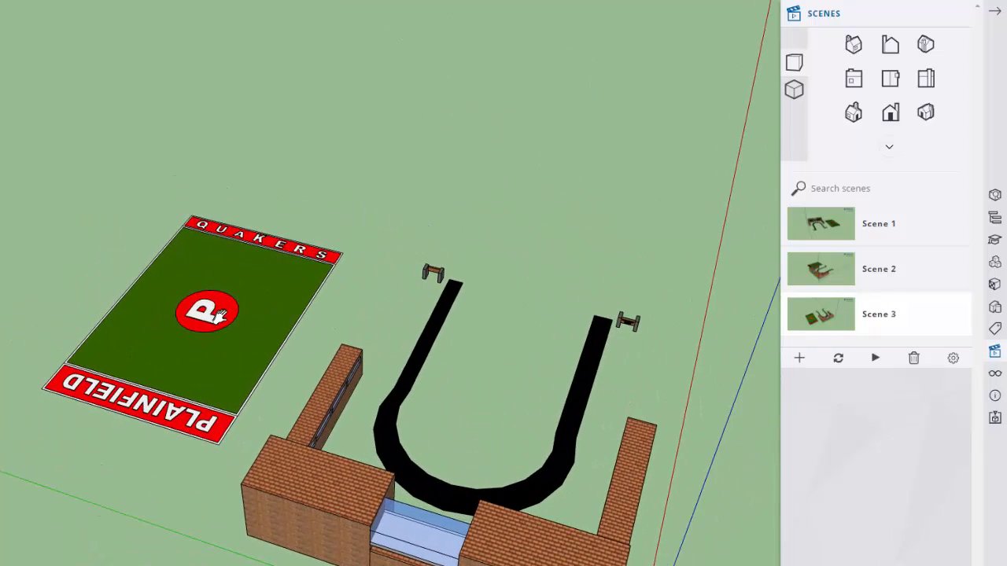
{"action": "scroll", "coordinate": [223, 315], "scroll_direction": "up", "scroll_amount": 2}
{"action": "middle_click_drag", "start_coordinate": [427, 285], "coordinate": [380, 248]}
{"action": "left_click_drag", "start_coordinate": [380, 248], "coordinate": [409, 278]}
{"action": "scroll", "coordinate": [411, 288], "scroll_direction": "up", "scroll_amount": 3}
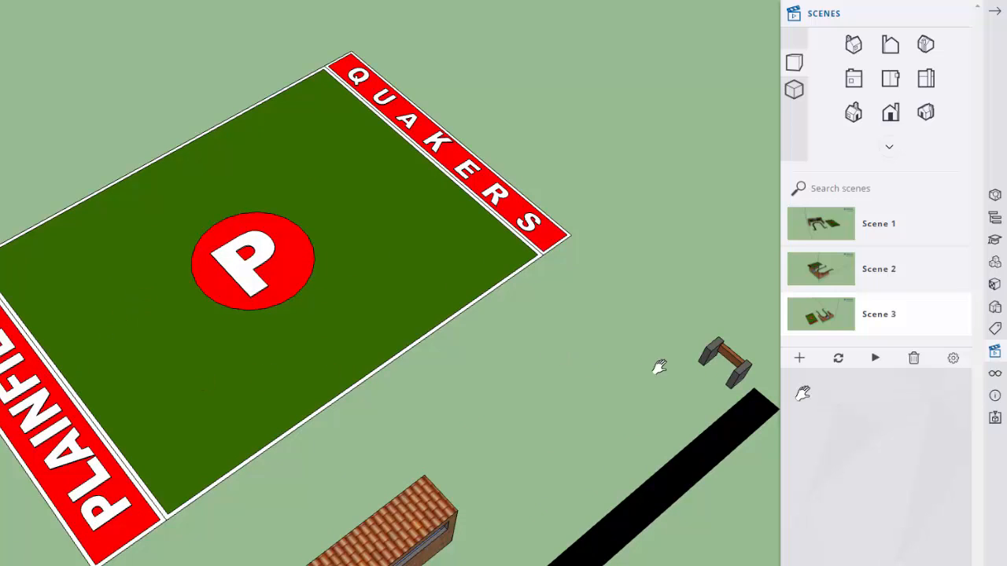
{"action": "left_click", "coordinate": [799, 358]}
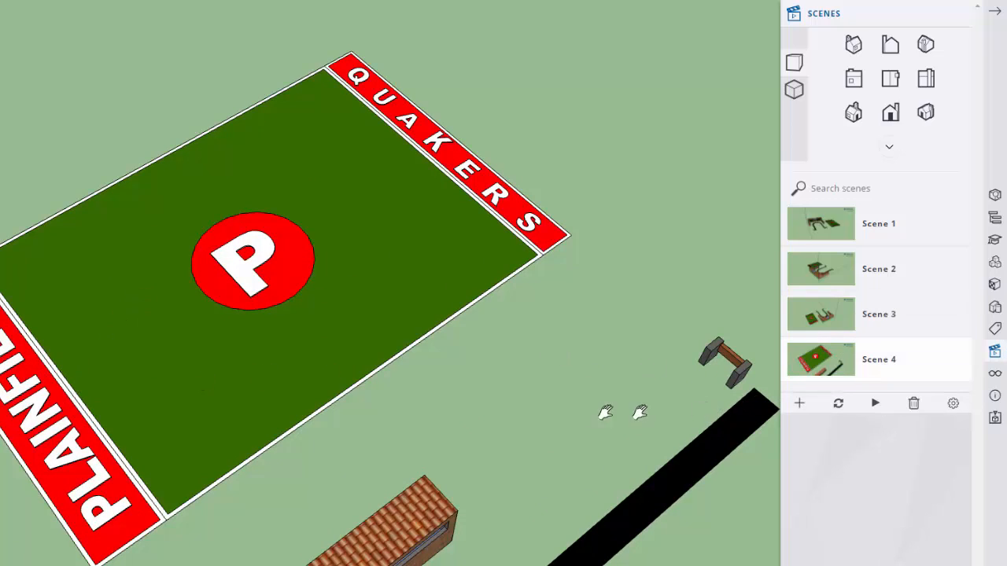
Add a fifth scene facing the field from its QUAKERS end, with PLAINFIELD at the far end and the building alongside.
{"action": "middle_click_drag", "start_coordinate": [585, 288], "coordinate": [191, 275]}
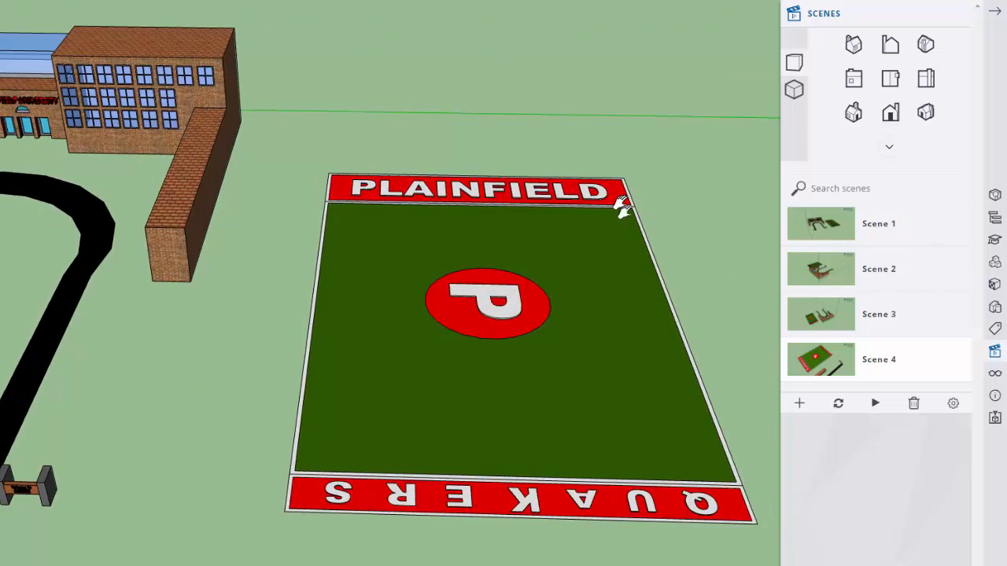
{"action": "left_click", "coordinate": [799, 405]}
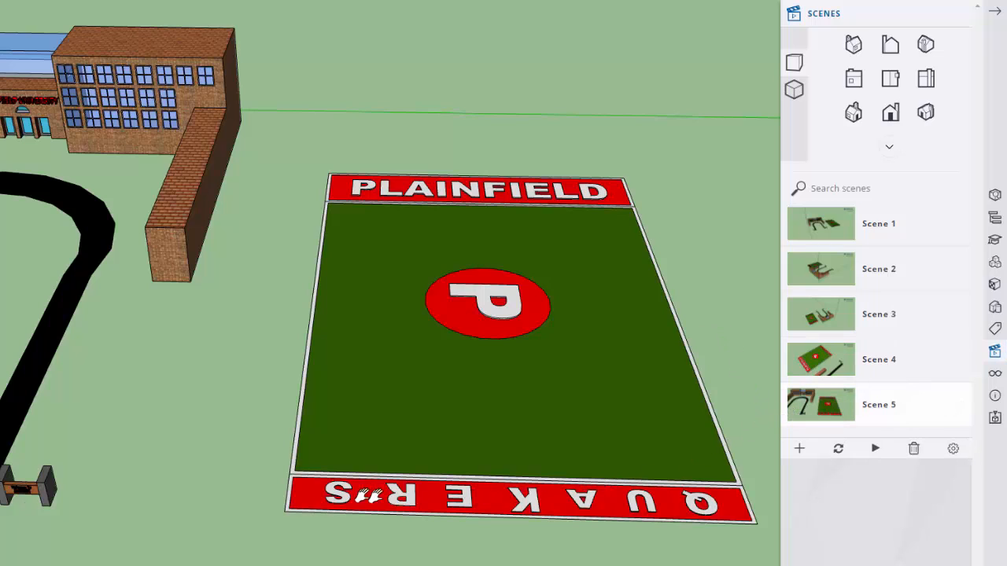
Add a sixth scene with a close, front view of the Welcome To Plainfield University sign beside the driveway.
{"action": "left_click_drag", "start_coordinate": [38, 504], "coordinate": [110, 370]}
{"action": "scroll", "coordinate": [110, 370], "scroll_direction": "up", "scroll_amount": 5}
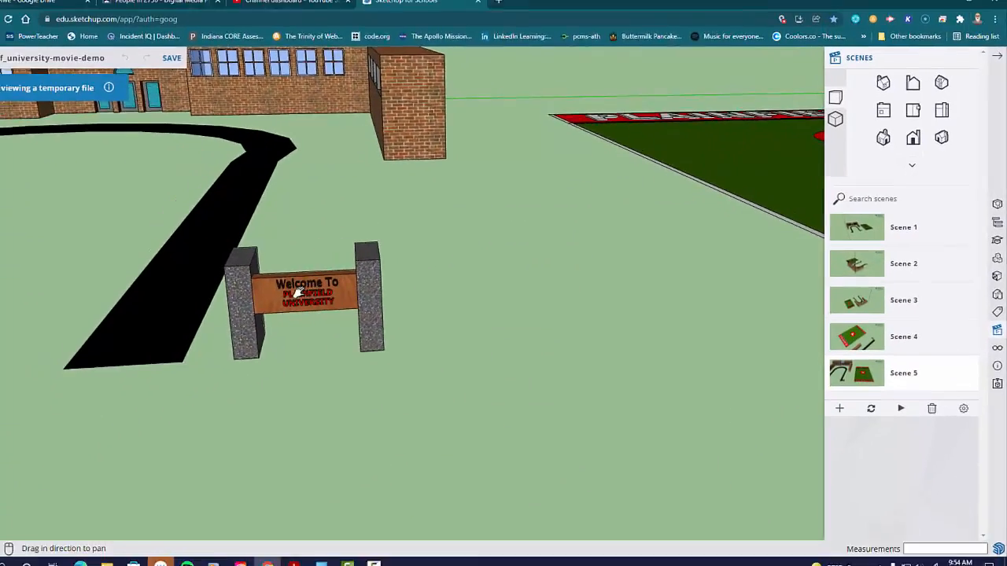
{"action": "scroll", "coordinate": [208, 306], "scroll_direction": "up", "scroll_amount": 6}
{"action": "left_click_drag", "start_coordinate": [338, 271], "coordinate": [363, 281]}
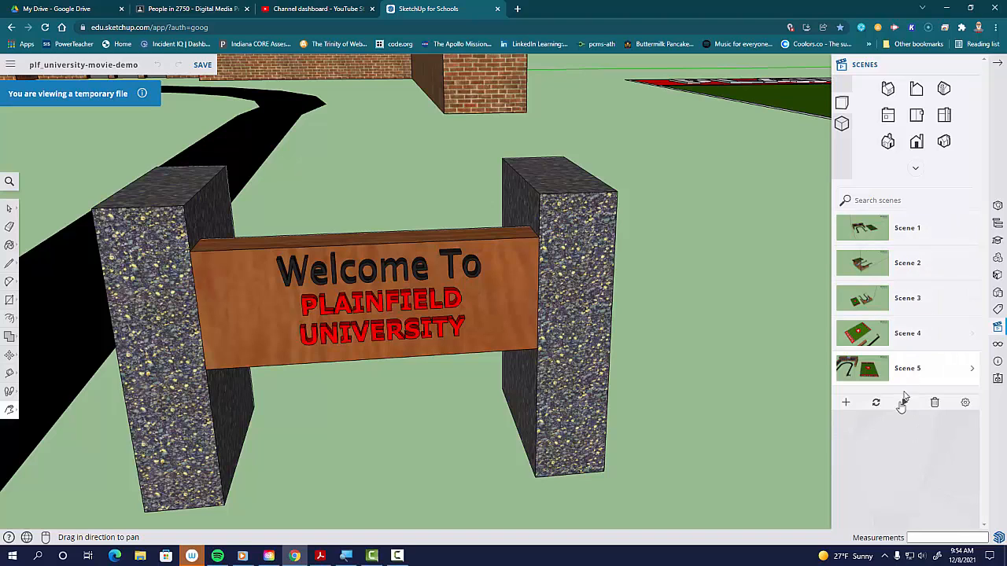
{"action": "left_click", "coordinate": [845, 403]}
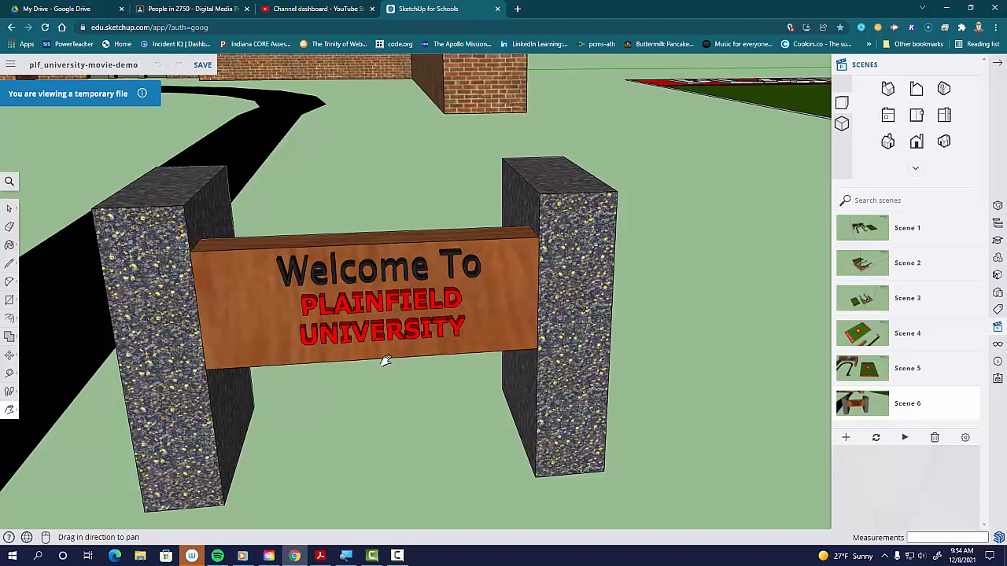
Add a seventh scene with a close front view of the main entrance, its PLAINFIELD UNIVERSITY lettering and the glass bridge above.
{"action": "scroll", "coordinate": [385, 361], "scroll_direction": "down", "scroll_amount": 3}
{"action": "left_click_drag", "start_coordinate": [306, 221], "coordinate": [617, 413]}
{"action": "left_click_drag", "start_coordinate": [306, 153], "coordinate": [629, 315]}
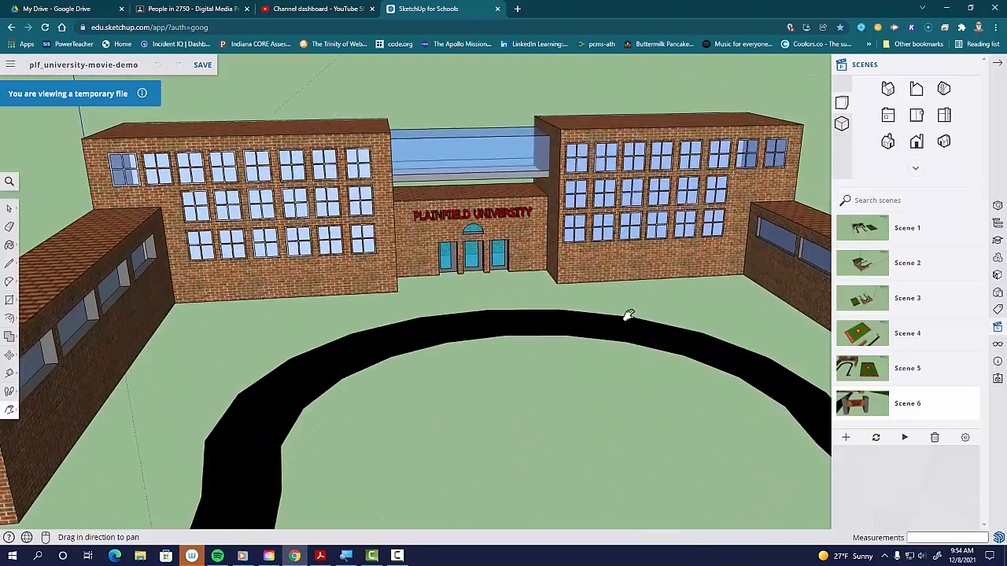
{"action": "scroll", "coordinate": [589, 308], "scroll_direction": "up", "scroll_amount": 5}
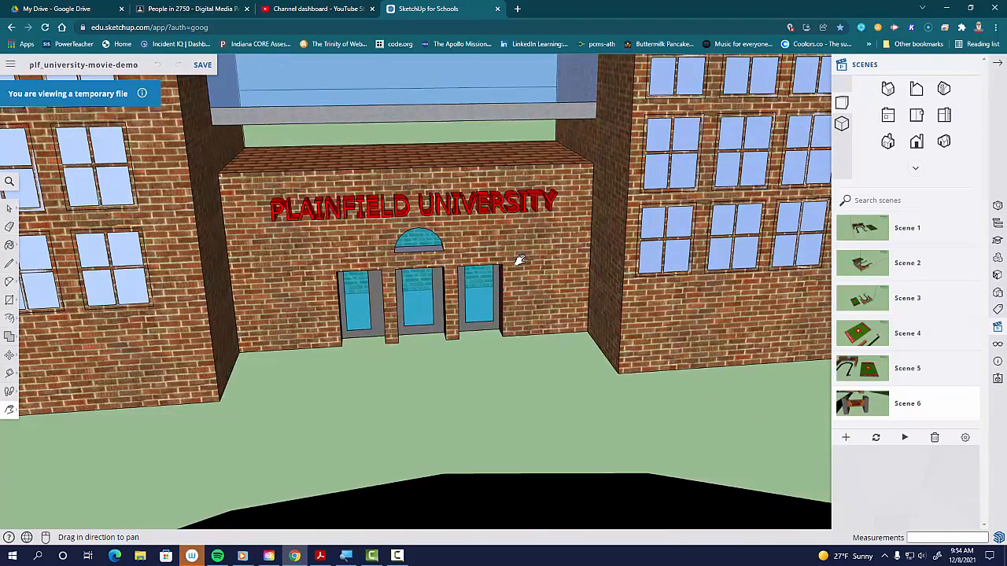
{"action": "scroll", "coordinate": [519, 260], "scroll_direction": "down", "scroll_amount": 5}
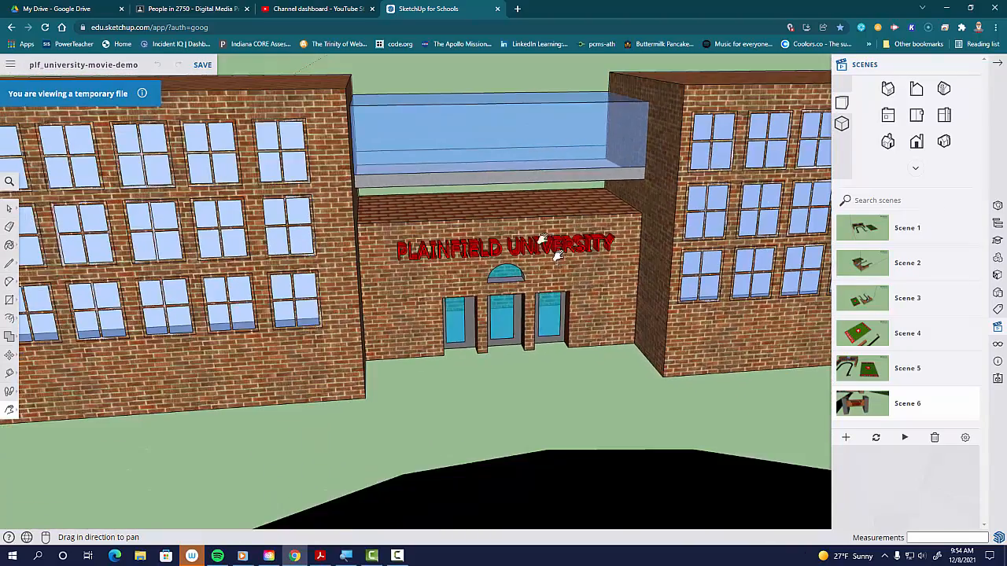
{"action": "left_click_drag", "start_coordinate": [522, 234], "coordinate": [519, 268]}
{"action": "scroll", "coordinate": [521, 278], "scroll_direction": "up", "scroll_amount": 4}
{"action": "scroll", "coordinate": [520, 282], "scroll_direction": "down", "scroll_amount": 2}
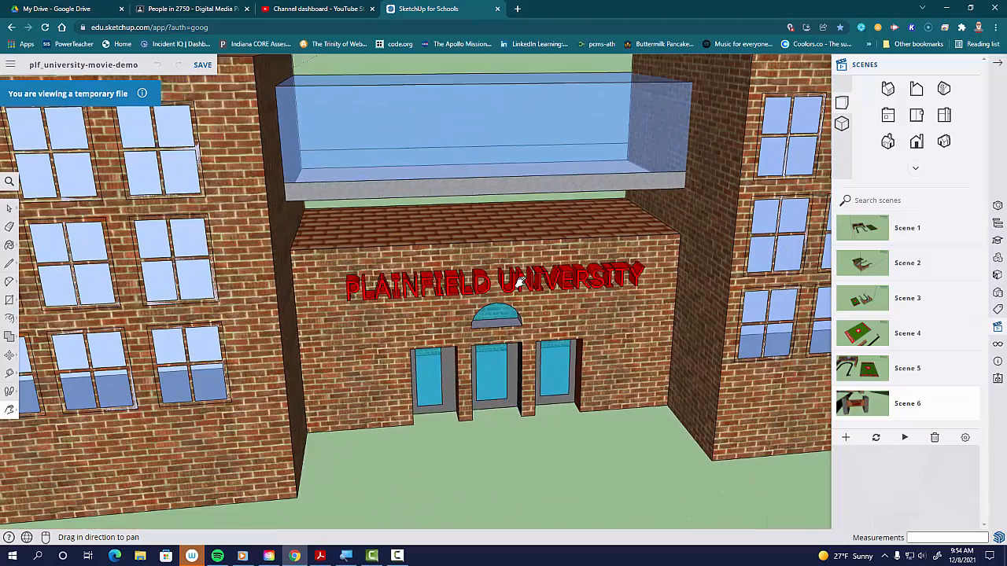
{"action": "left_click", "coordinate": [846, 437]}
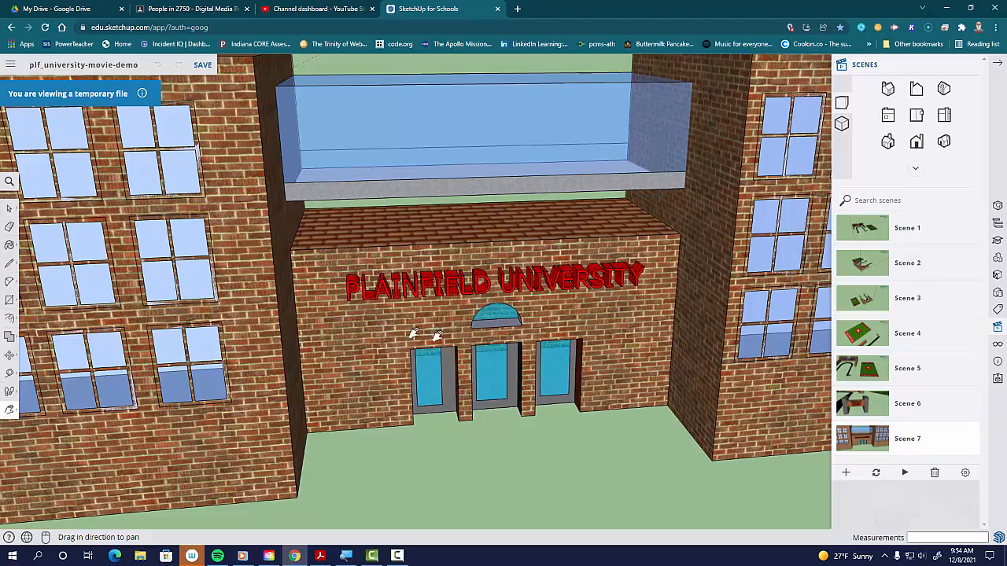
Add an eighth scene with an angled view across the curved driveway to the entrance and the low side wing.
{"action": "scroll", "coordinate": [337, 307], "scroll_direction": "down", "scroll_amount": 5}
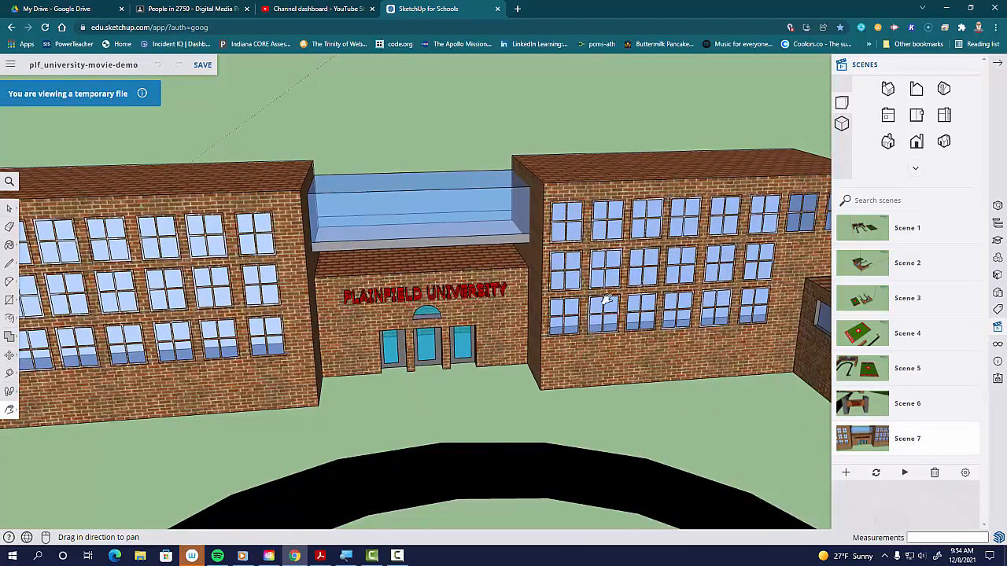
{"action": "middle_click_drag", "start_coordinate": [606, 301], "coordinate": [403, 285]}
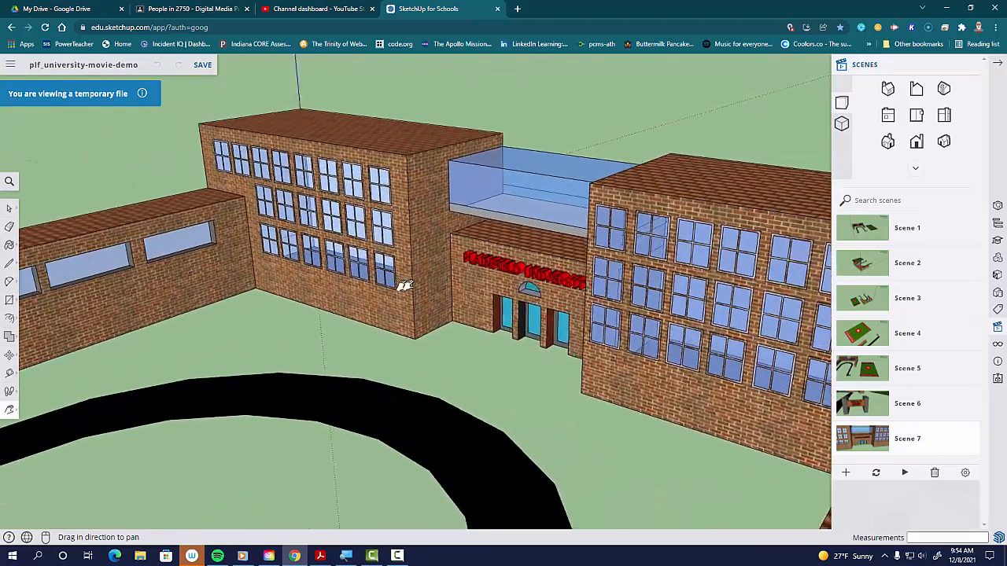
{"action": "left_click_drag", "start_coordinate": [404, 285], "coordinate": [468, 236]}
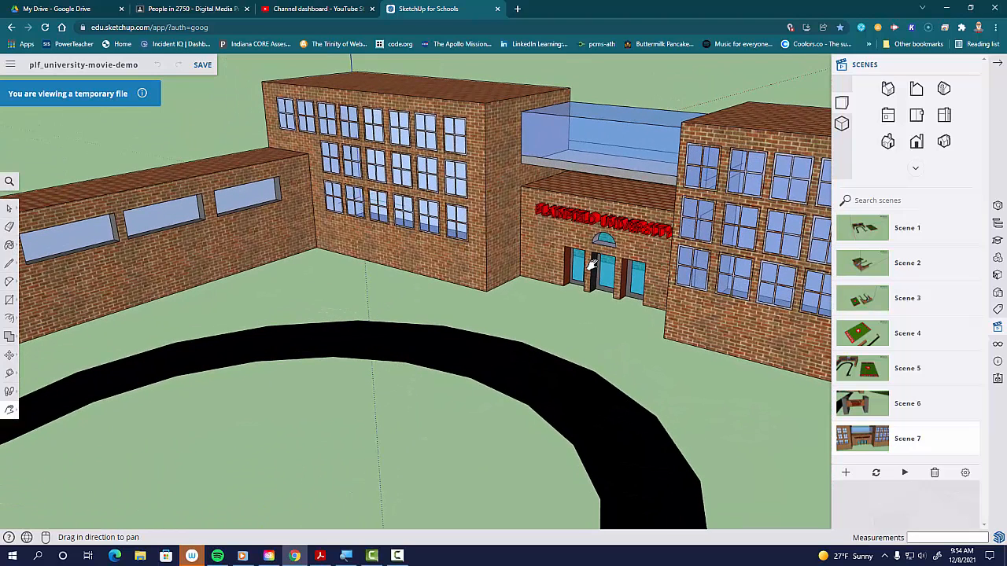
{"action": "left_click", "coordinate": [845, 474]}
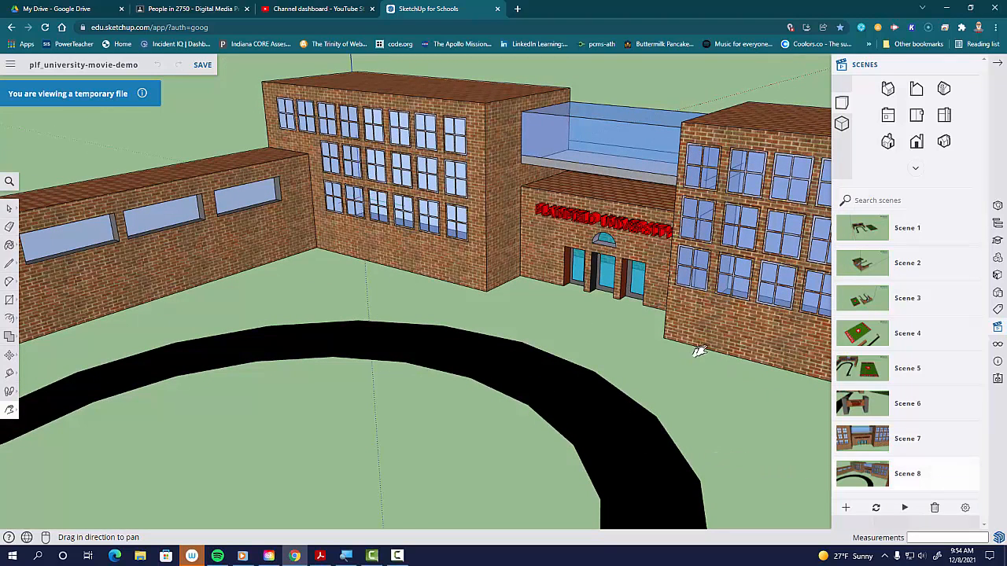
Add a ninth scene from above and behind the building, looking over the glass bridge towards the driveway and both signs.
{"action": "key", "text": "o"}
{"action": "left_click_drag", "start_coordinate": [701, 348], "coordinate": [798, 271]}
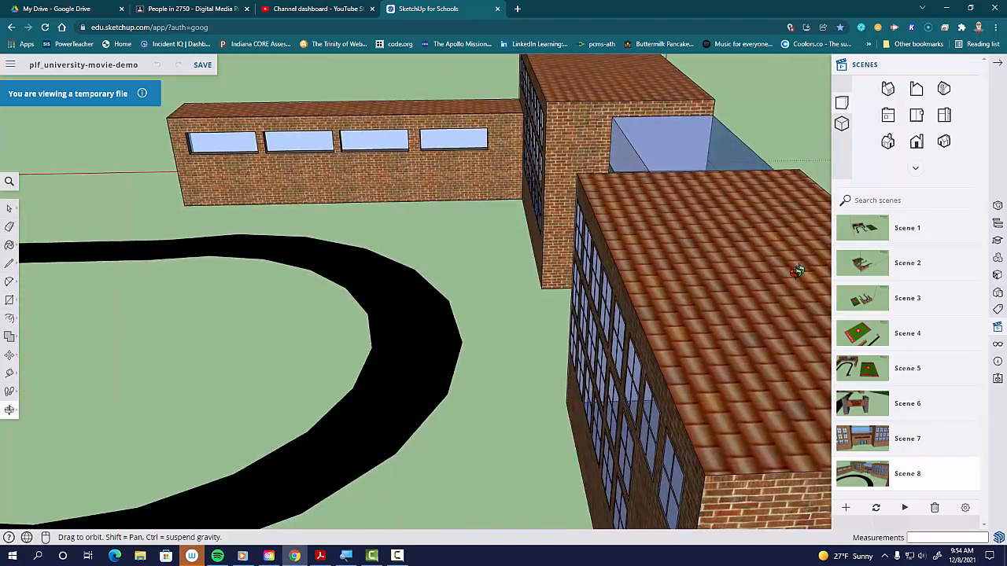
{"action": "middle_click_drag", "start_coordinate": [798, 270], "coordinate": [524, 283]}
{"action": "left_click_drag", "start_coordinate": [712, 199], "coordinate": [593, 236]}
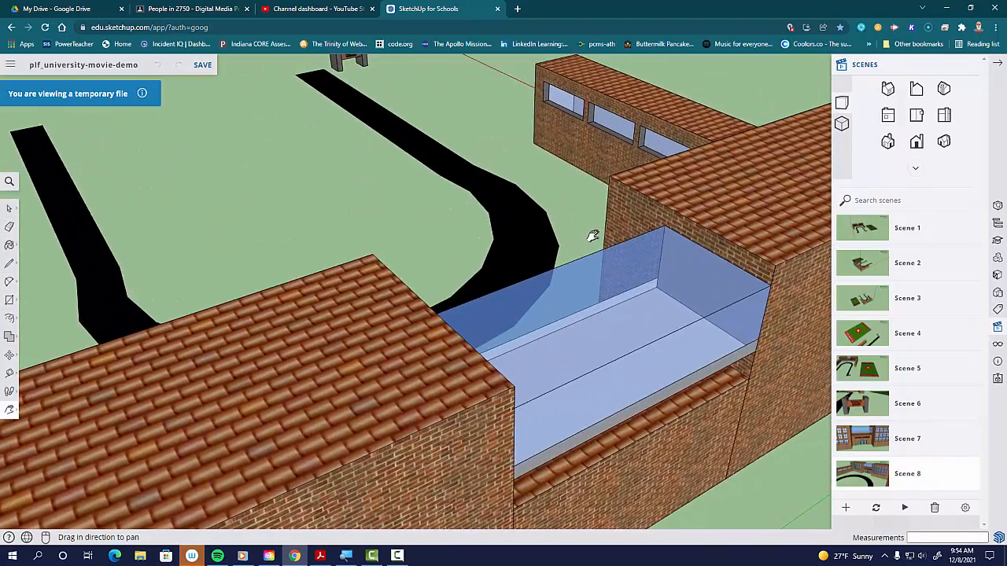
{"action": "scroll", "coordinate": [592, 236], "scroll_direction": "down", "scroll_amount": 5}
{"action": "middle_click_drag", "start_coordinate": [791, 256], "coordinate": [563, 285]}
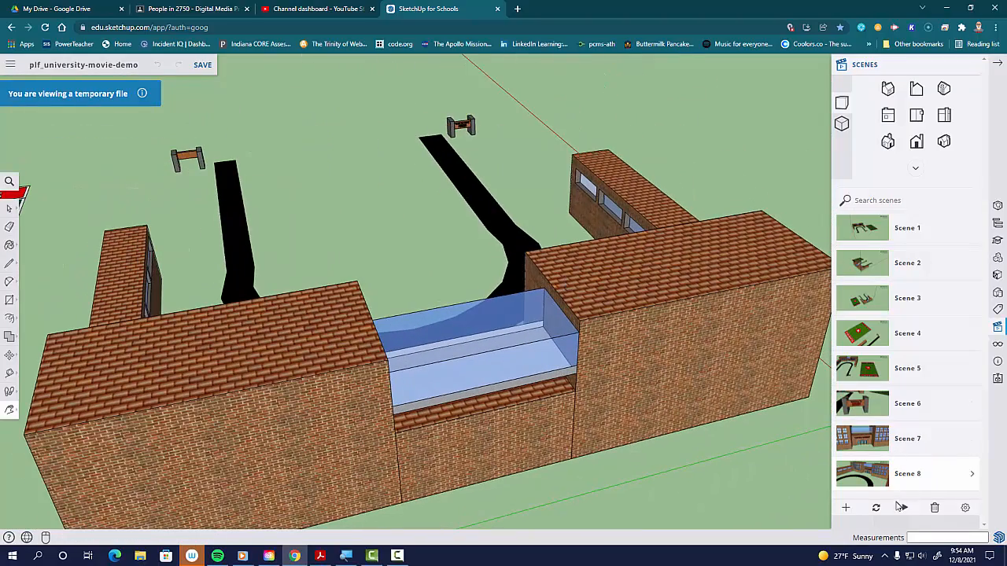
{"action": "left_click", "coordinate": [847, 508]}
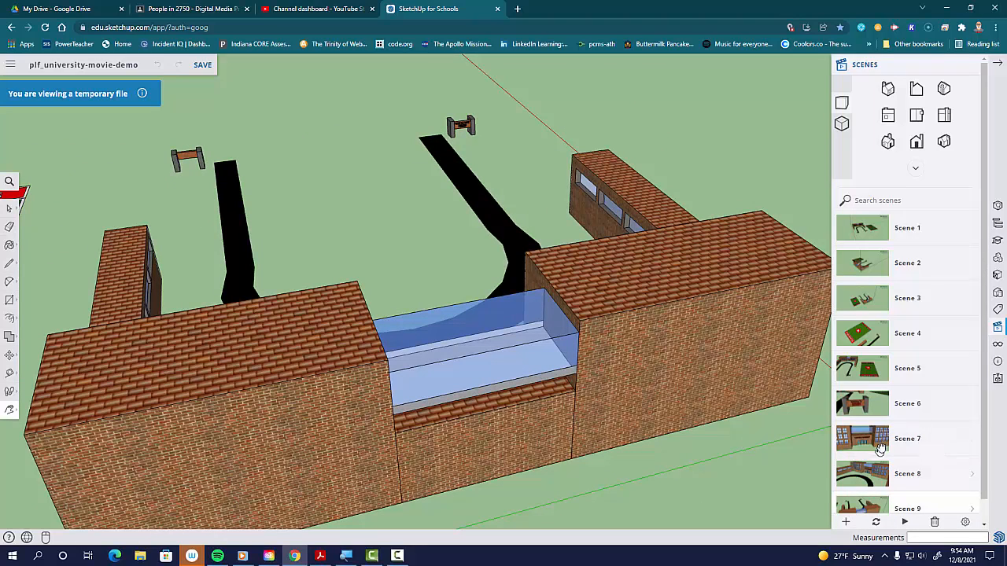
Add a tenth scene with a close, front view of the Thanks for visiting Plainfield University sign.
{"action": "scroll", "coordinate": [879, 447], "scroll_direction": "down", "scroll_amount": 1}
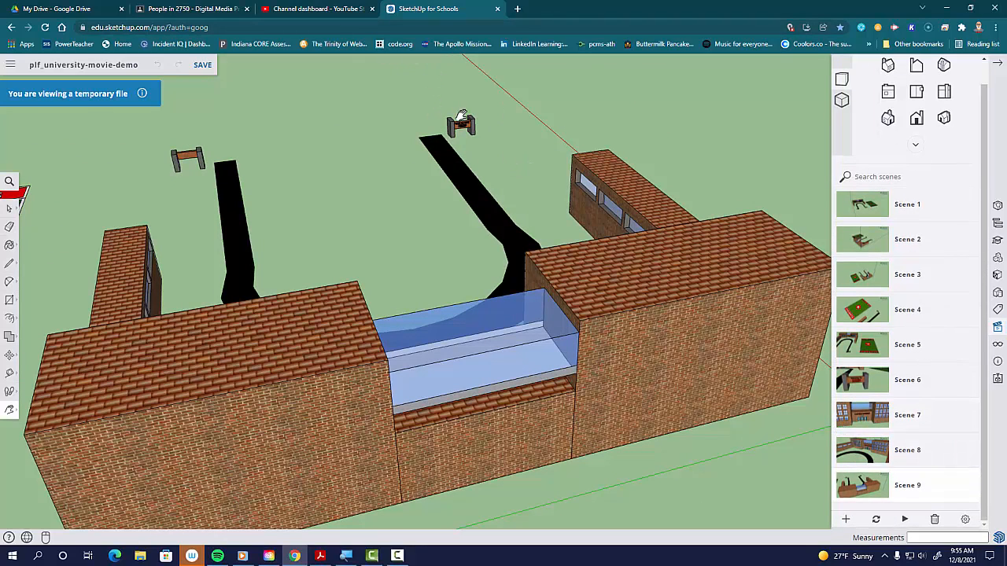
{"action": "scroll", "coordinate": [499, 122], "scroll_direction": "up", "scroll_amount": 10}
{"action": "scroll", "coordinate": [481, 144], "scroll_direction": "up", "scroll_amount": 12}
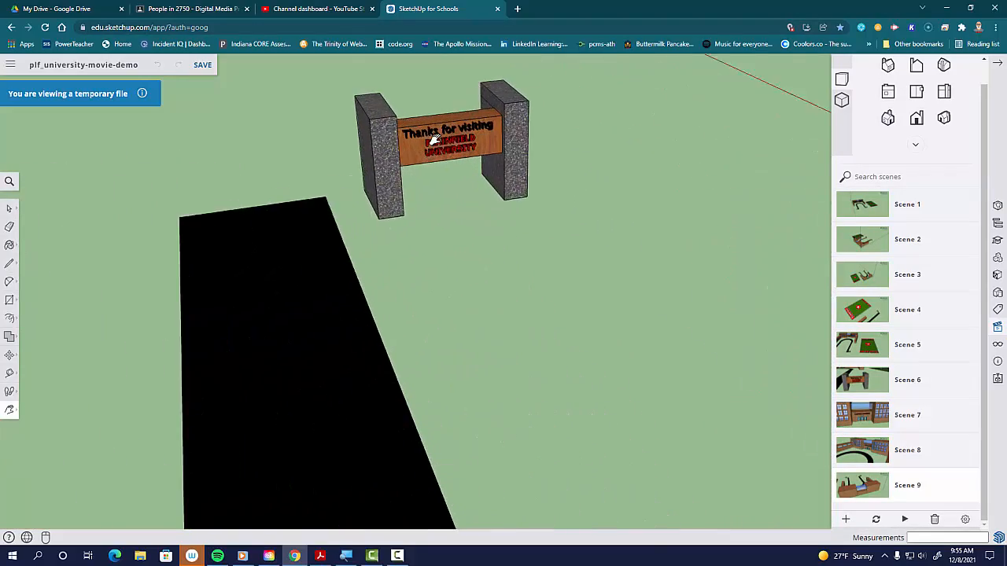
{"action": "scroll", "coordinate": [486, 158], "scroll_direction": "down", "scroll_amount": 3}
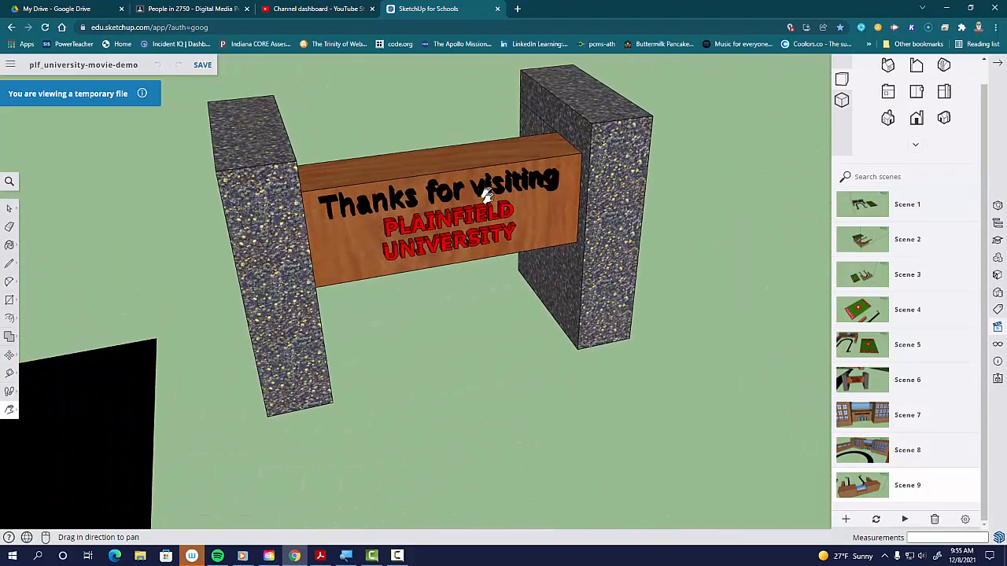
{"action": "middle_click_drag", "start_coordinate": [483, 196], "coordinate": [429, 147]}
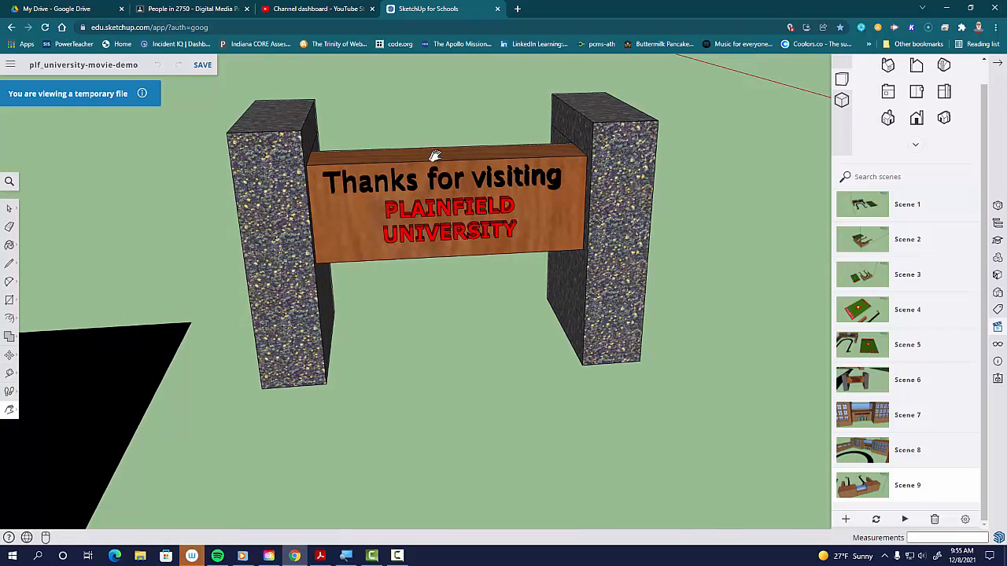
{"action": "left_click", "coordinate": [843, 521]}
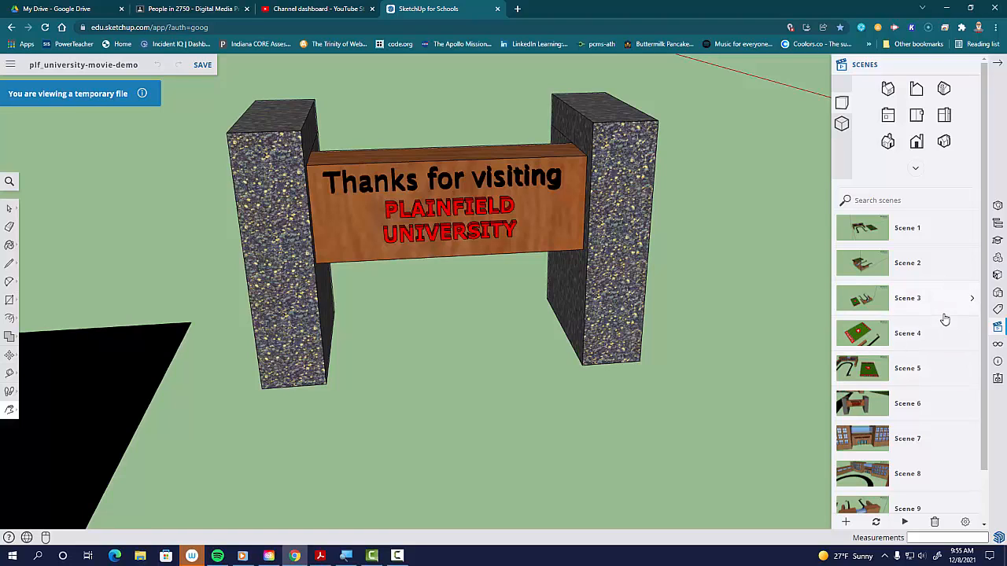
Preview the transition between Scene 1 and Scene 2, returning to Scene 1.
{"action": "left_click", "coordinate": [938, 229]}
{"action": "left_click", "coordinate": [875, 239]}
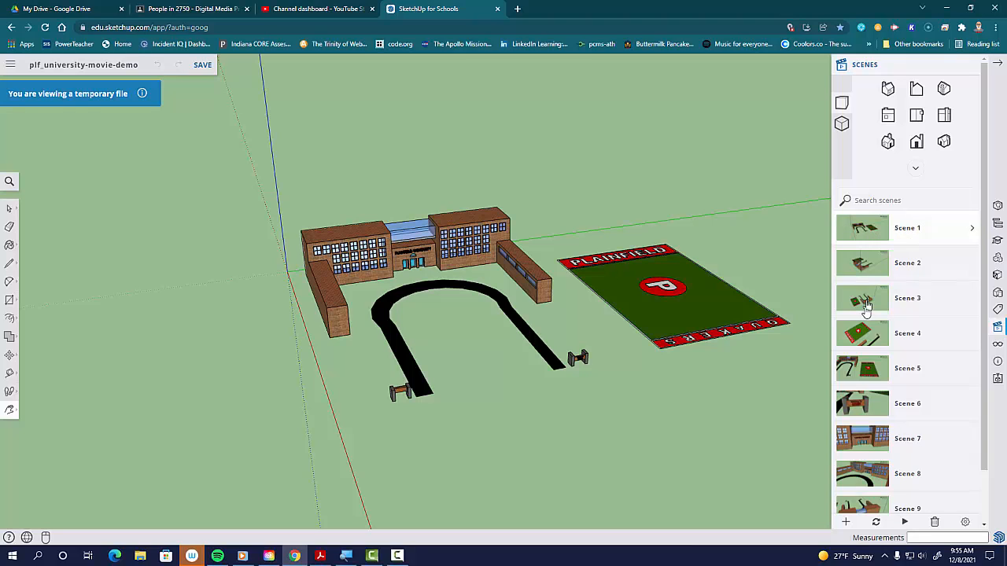
{"action": "left_click", "coordinate": [869, 272]}
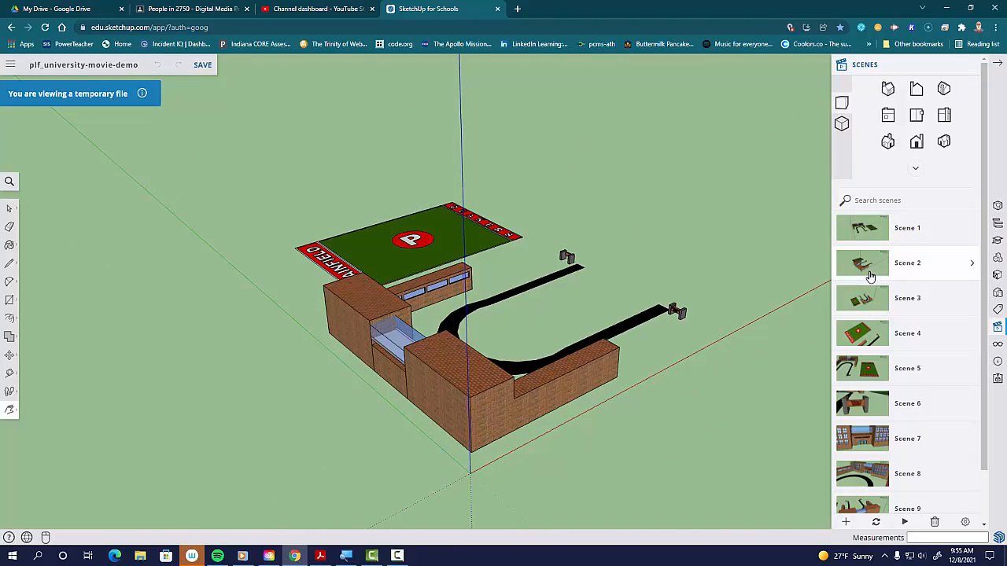
{"action": "left_click", "coordinate": [873, 230]}
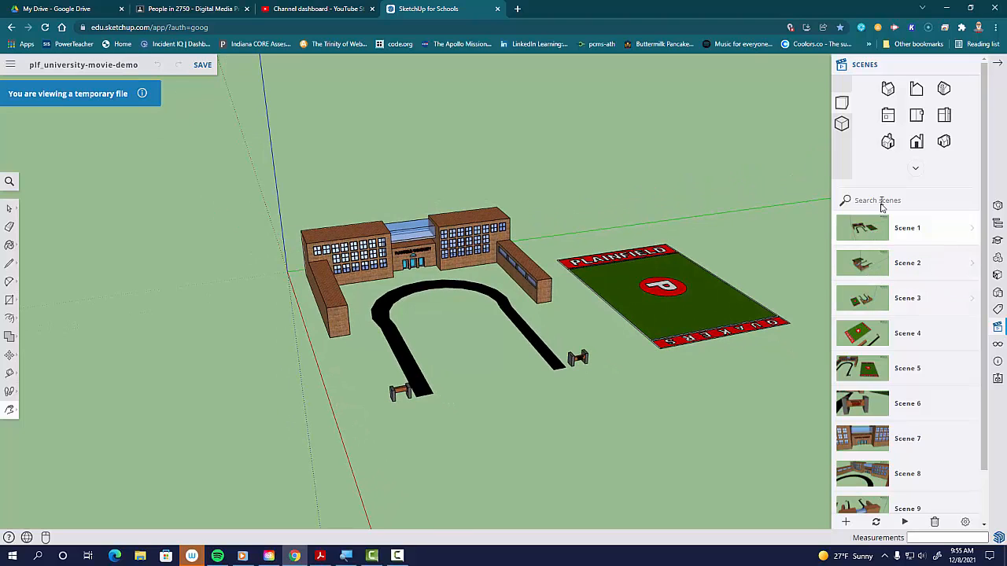
Play the scenes animation and stop it at Scene 2.
{"action": "left_click", "coordinate": [917, 334]}
{"action": "left_click", "coordinate": [904, 523]}
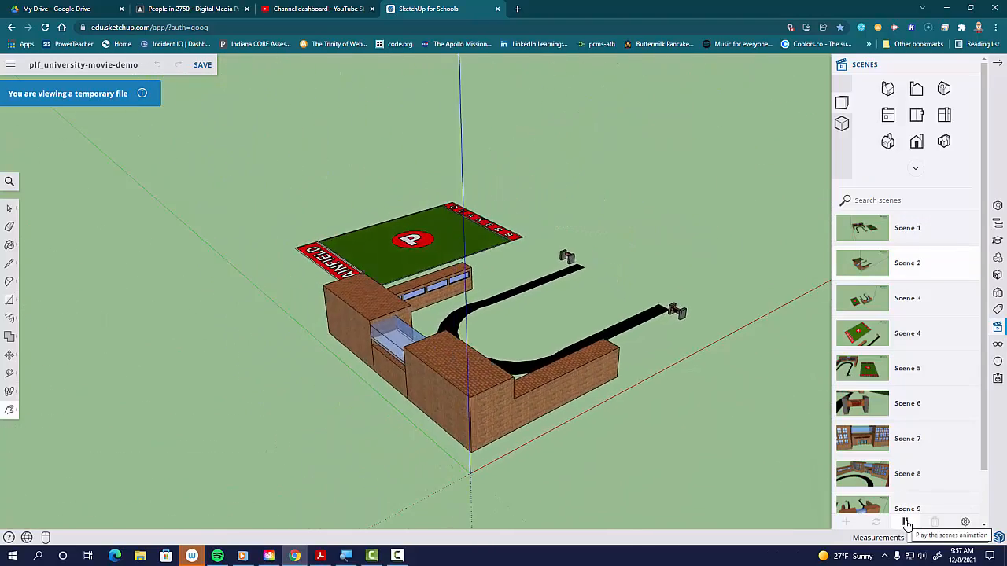
{"action": "left_click", "coordinate": [907, 524]}
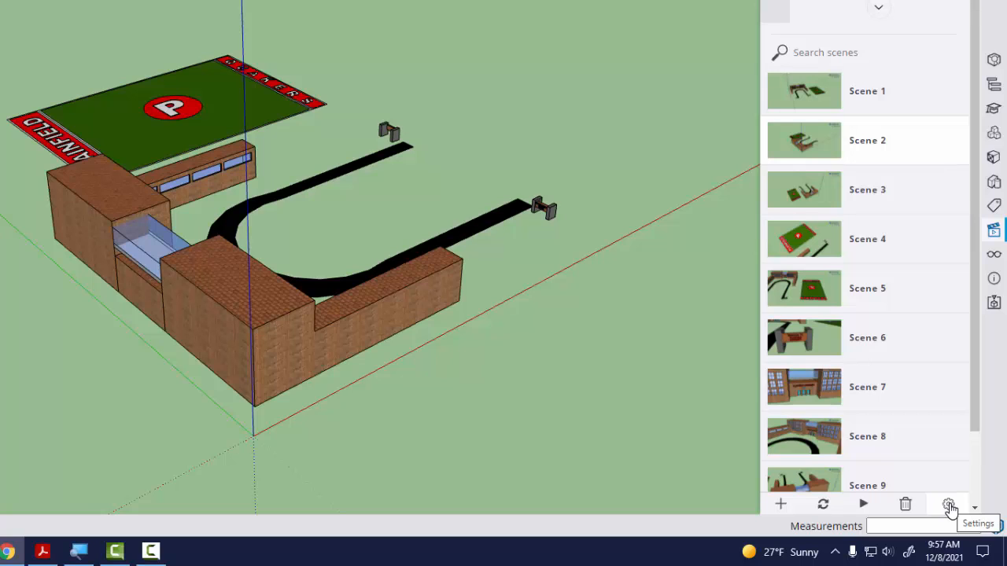
Set the animation's transition time to 1 second and its delay time to 4 seconds.
{"action": "left_click", "coordinate": [949, 505]}
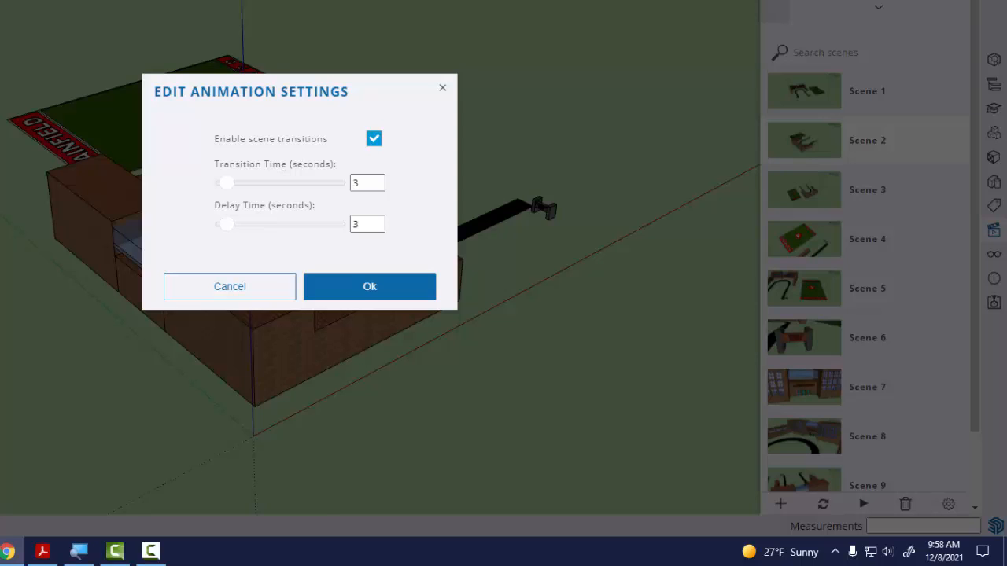
{"action": "left_click", "coordinate": [354, 184]}
{"action": "left_click_drag", "start_coordinate": [227, 189], "coordinate": [233, 193]}
{"action": "left_click", "coordinate": [358, 184]}
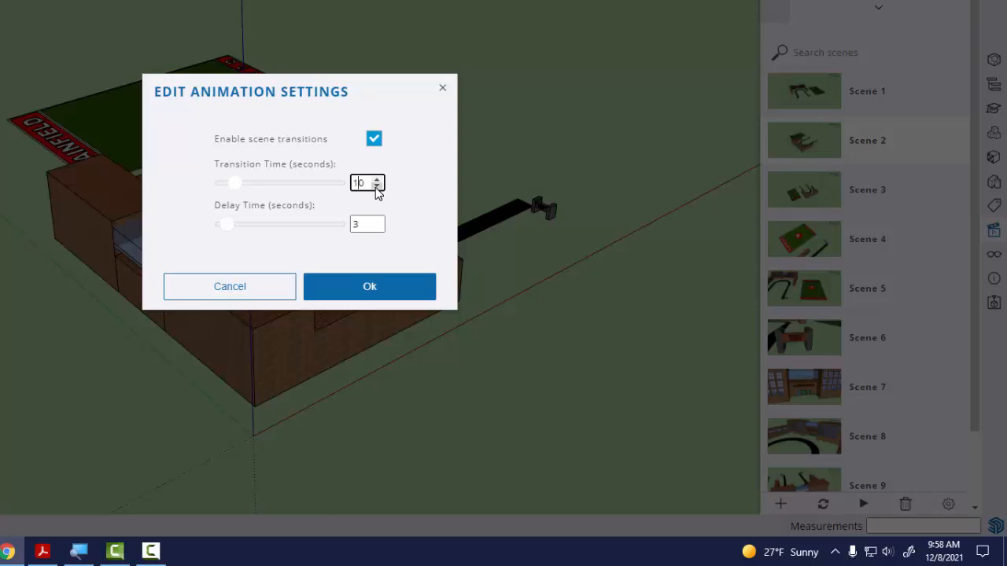
{"action": "key", "text": "BackSpace"}
{"action": "key", "text": "BackSpace"}
{"action": "type", "text": "1"}
{"action": "left_click", "coordinate": [363, 228]}
{"action": "key", "text": "BackSpace"}
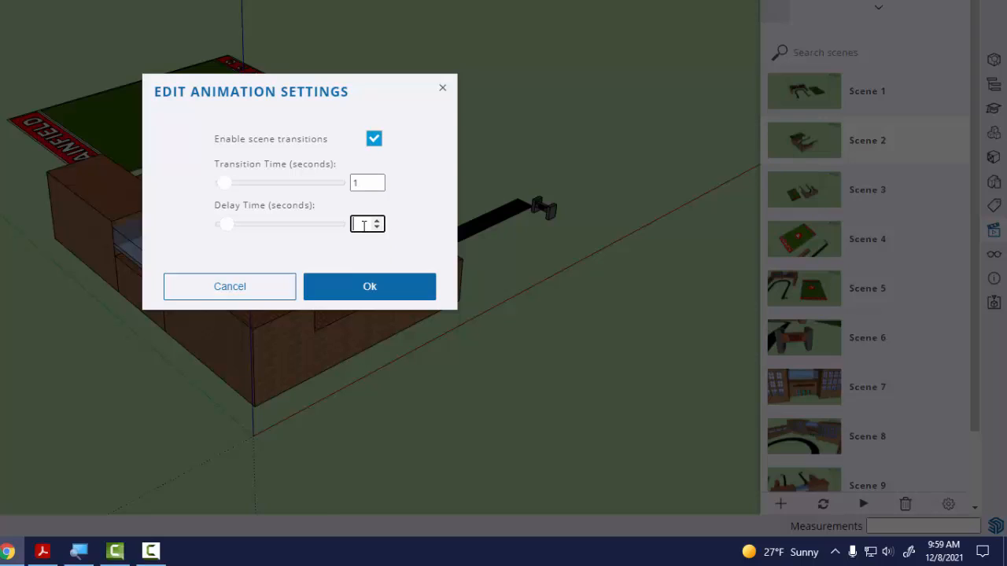
{"action": "type", "text": "4"}
{"action": "left_click", "coordinate": [360, 292]}
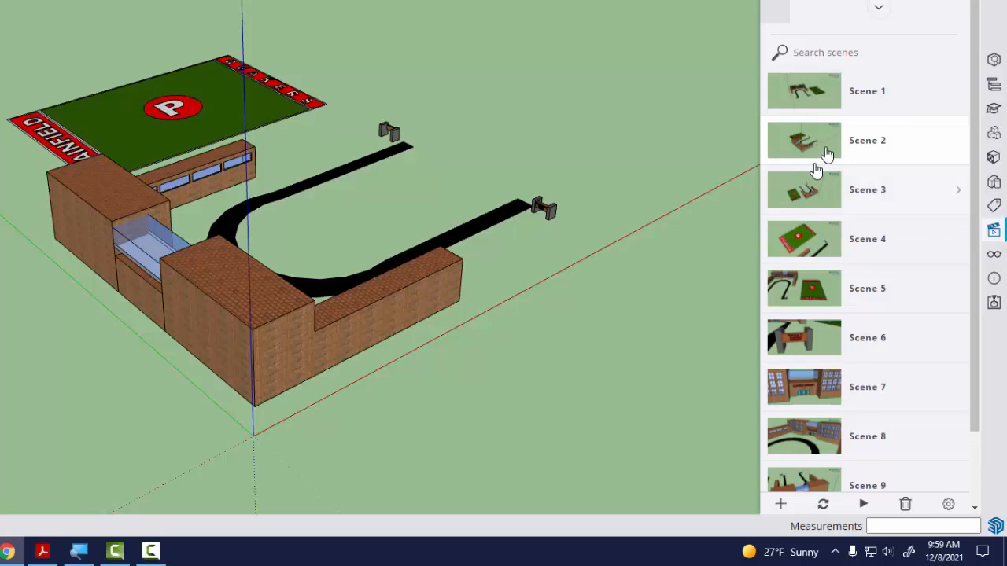
Return to Scene 1 and play the scenes animation from there with the new timing.
{"action": "left_click", "coordinate": [802, 98]}
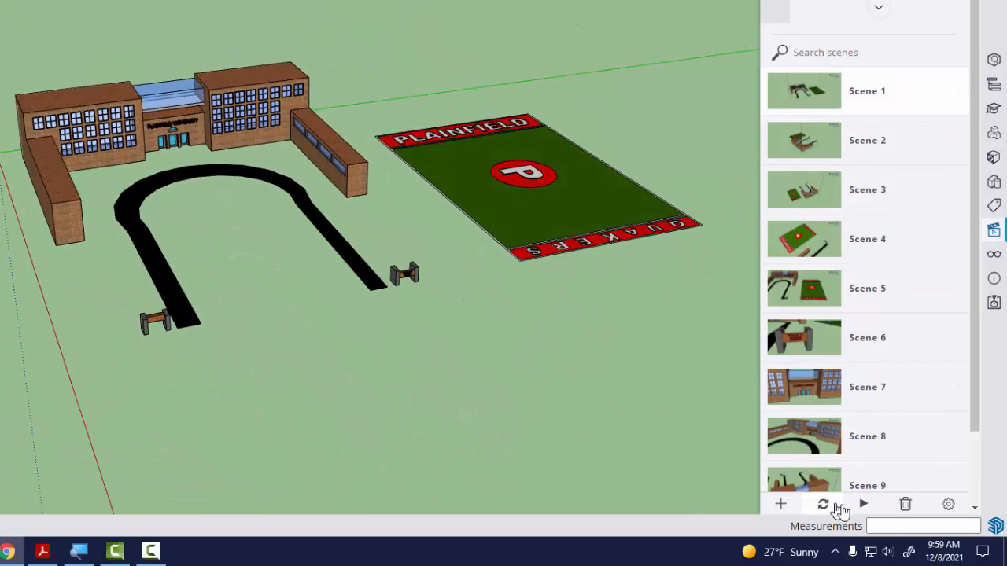
{"action": "left_click", "coordinate": [864, 506]}
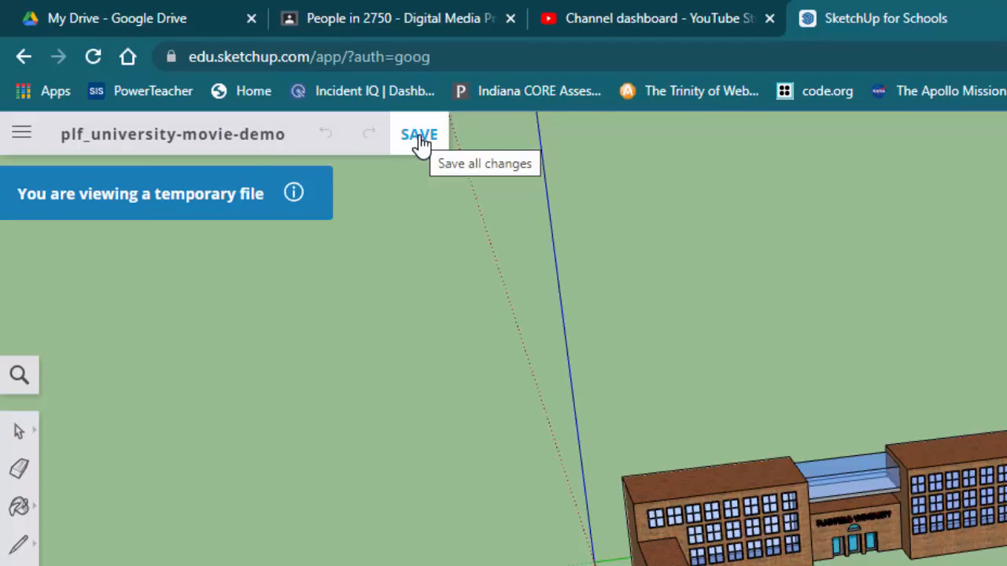
Start saving the model and choose My Drive as the destination.
{"action": "left_click", "coordinate": [421, 137]}
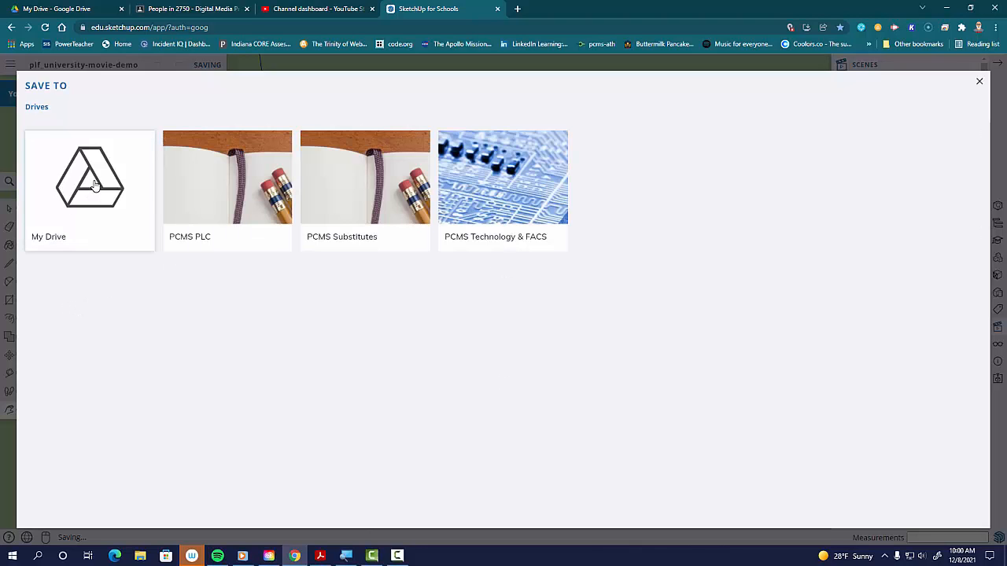
{"action": "left_click", "coordinate": [78, 212]}
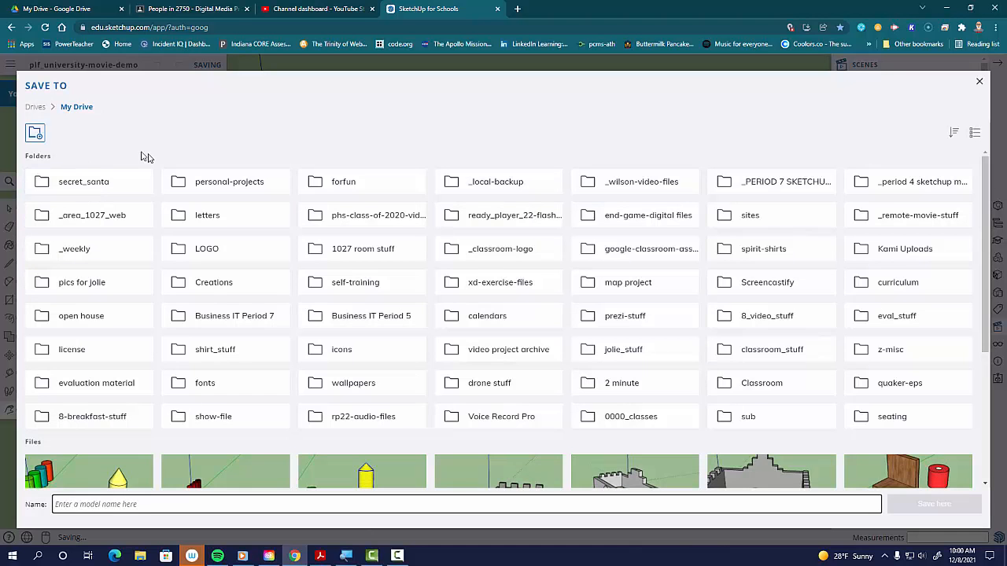